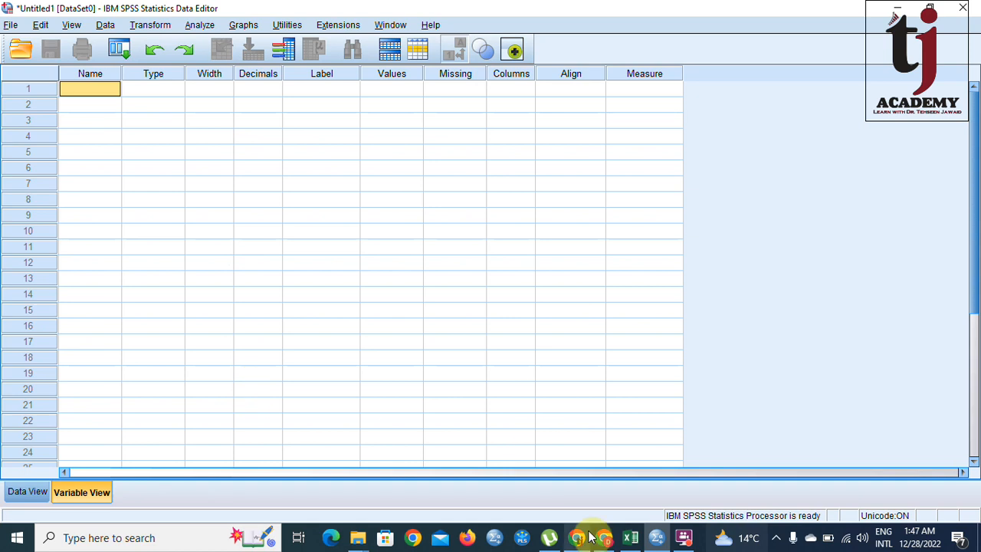
Step: Switch to Excel to review the source data in SPSS1.xlsx, and return to the SPSS Data Editor
{"action": "left_click", "coordinate": [631, 539]}
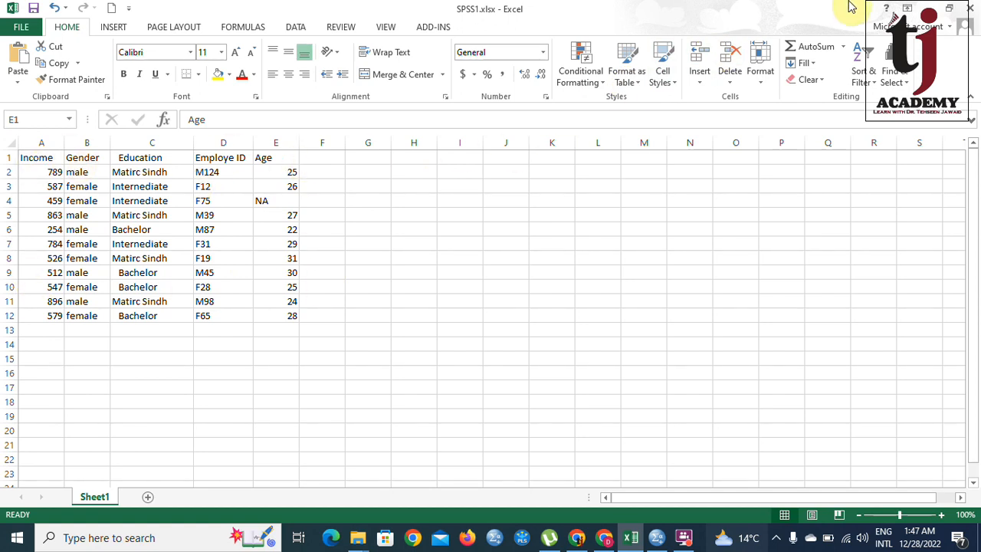
{"action": "left_click", "coordinate": [929, 8]}
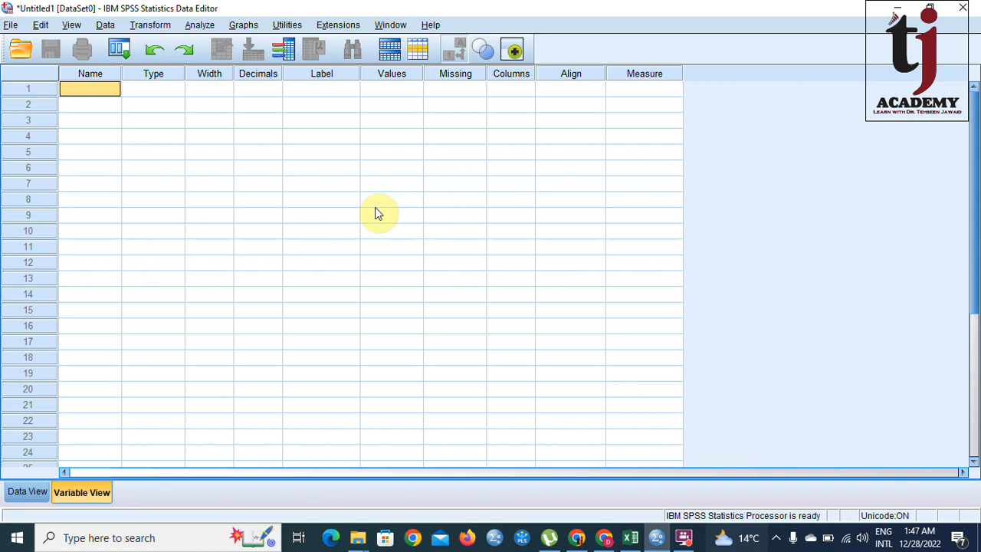
{"action": "left_click", "coordinate": [11, 25]}
{"action": "mouse_move", "coordinate": [99, 43]}
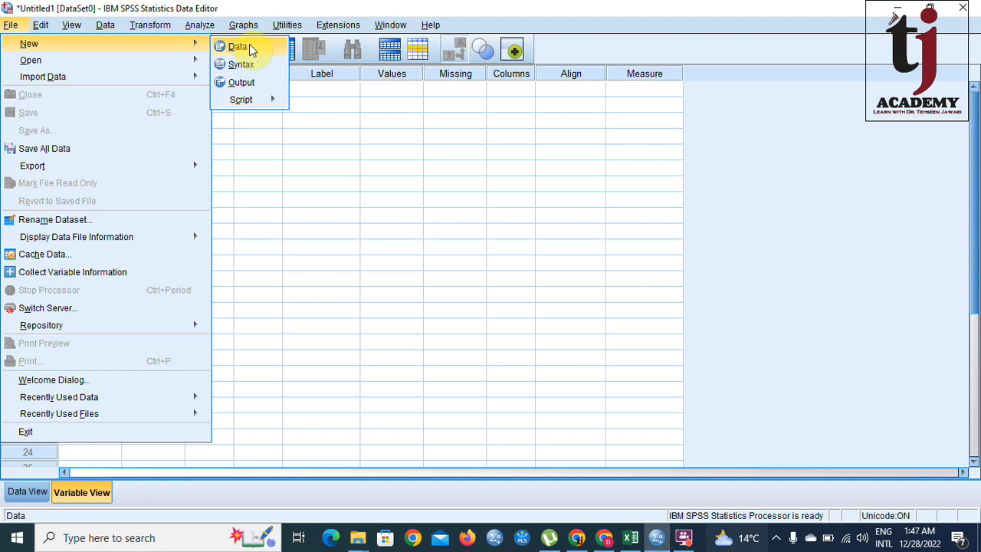
{"action": "left_click", "coordinate": [358, 138]}
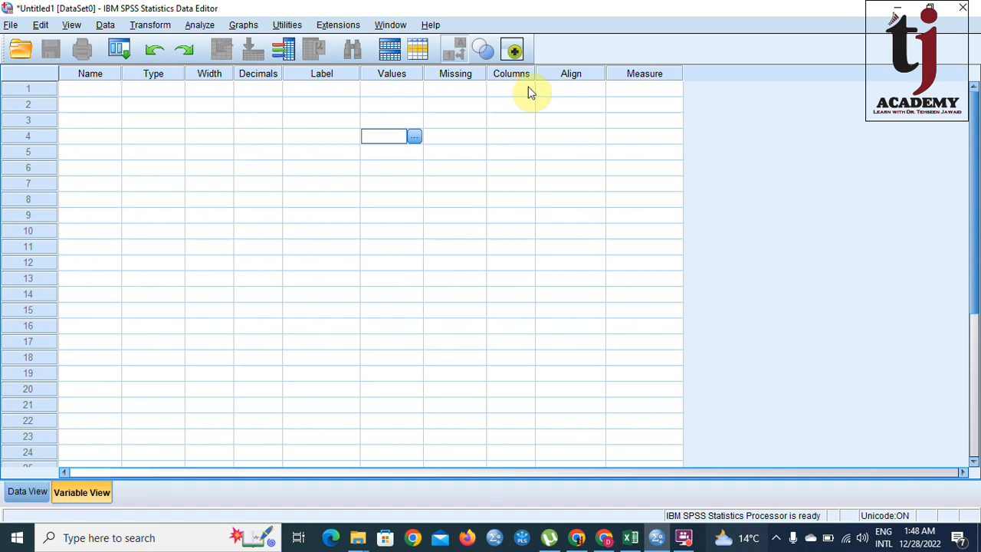
{"action": "left_click", "coordinate": [12, 26]}
{"action": "mouse_move", "coordinate": [34, 62]}
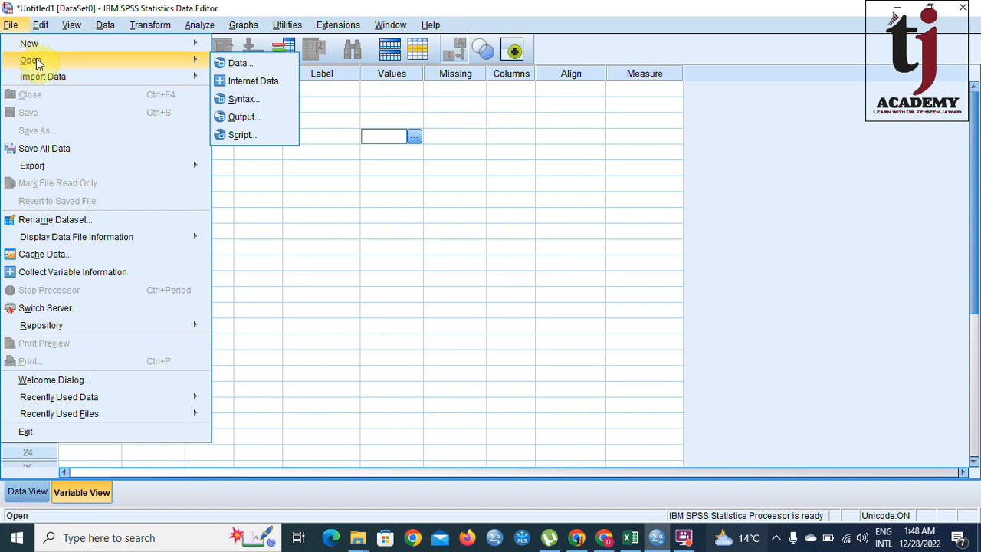
{"action": "left_click", "coordinate": [251, 65]}
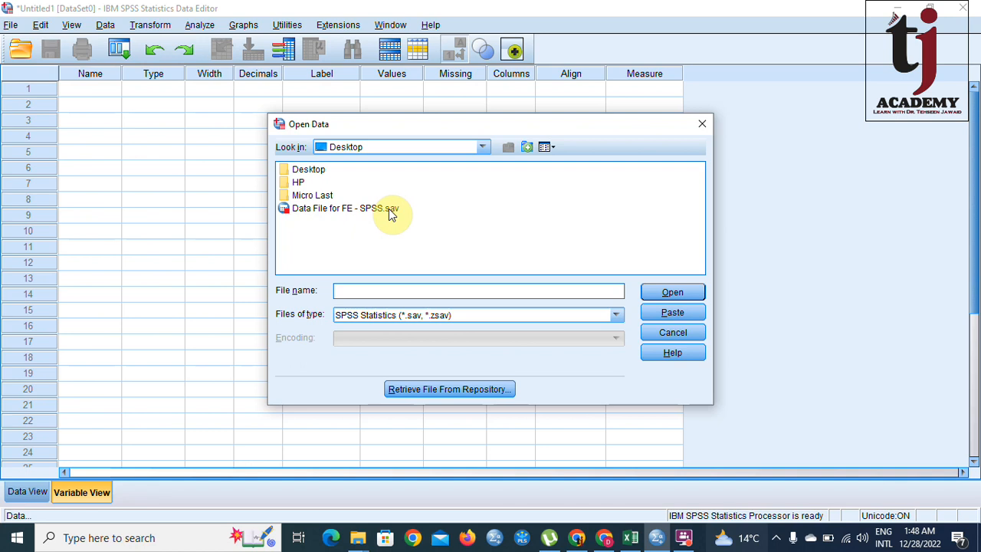
{"action": "left_click", "coordinate": [672, 335]}
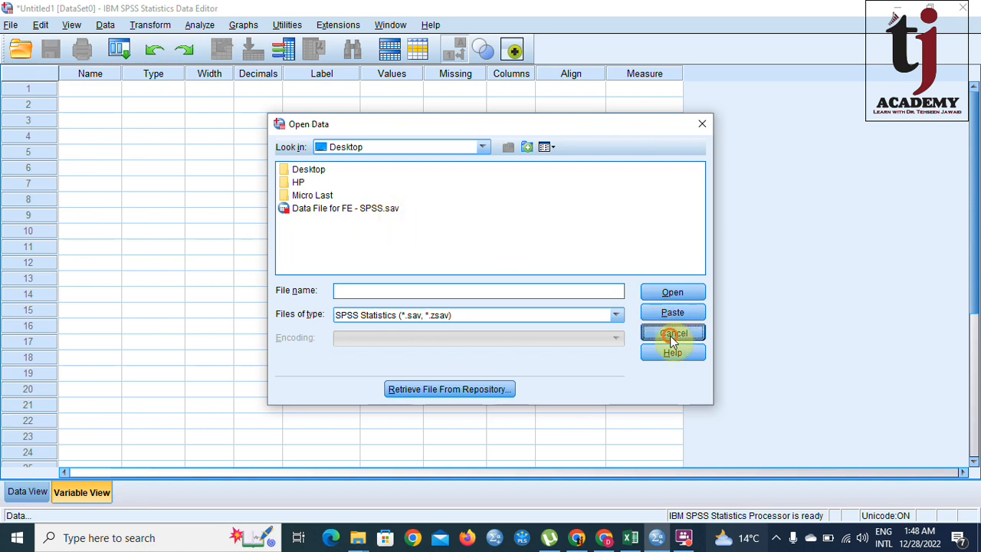
Step: Start an Excel data import using the SPSS1.xlsx file from the Desktop
{"action": "left_click", "coordinate": [15, 26]}
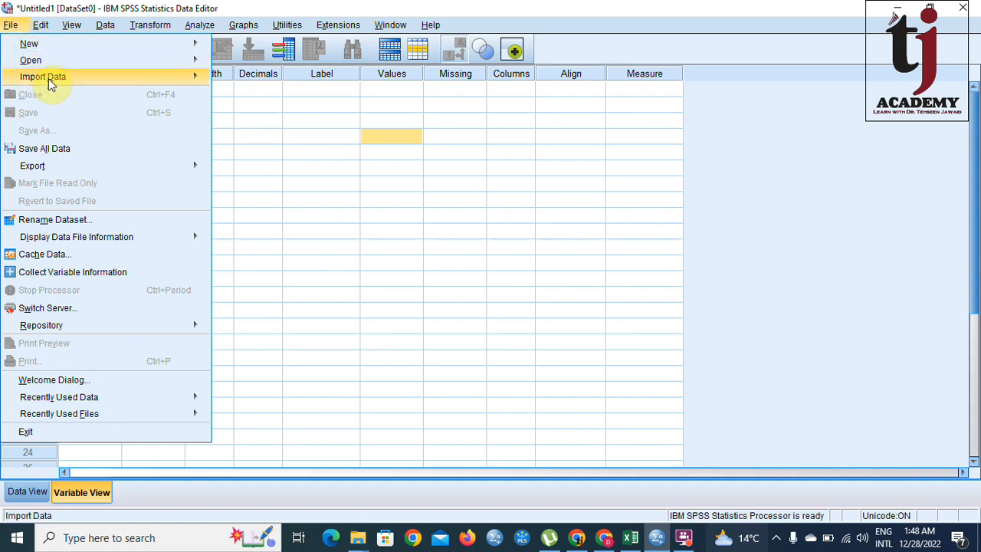
{"action": "mouse_move", "coordinate": [49, 78]}
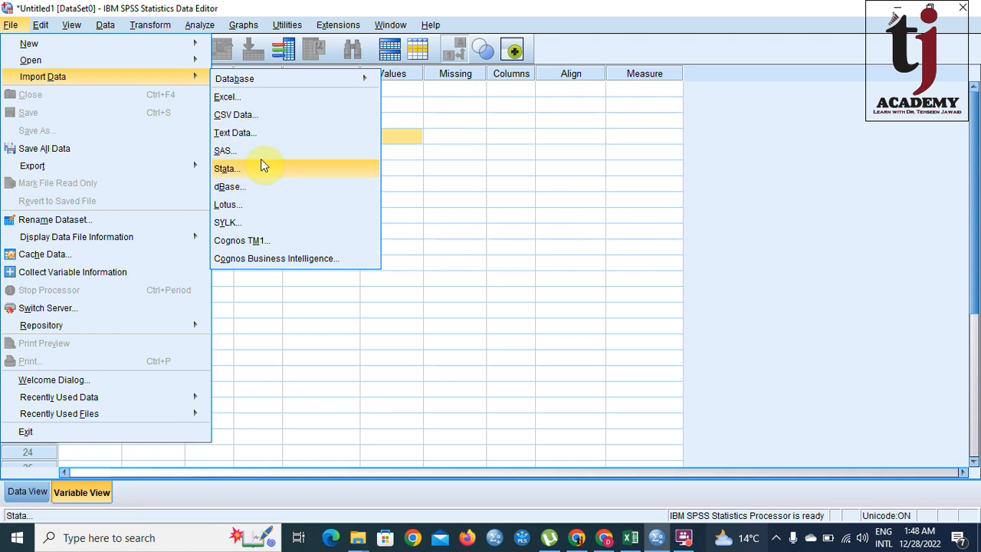
{"action": "left_click", "coordinate": [233, 100]}
{"action": "left_click", "coordinate": [323, 223]}
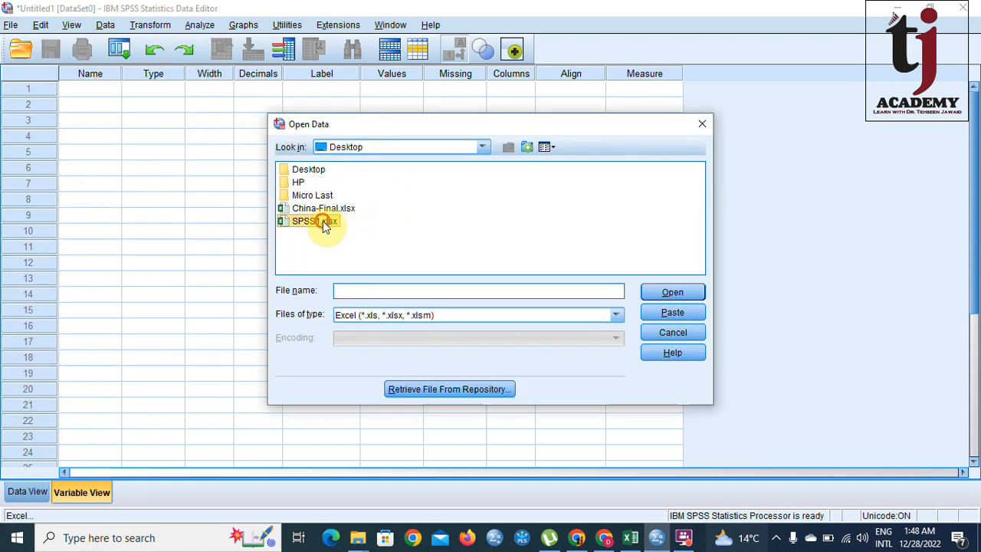
{"action": "left_click", "coordinate": [673, 295]}
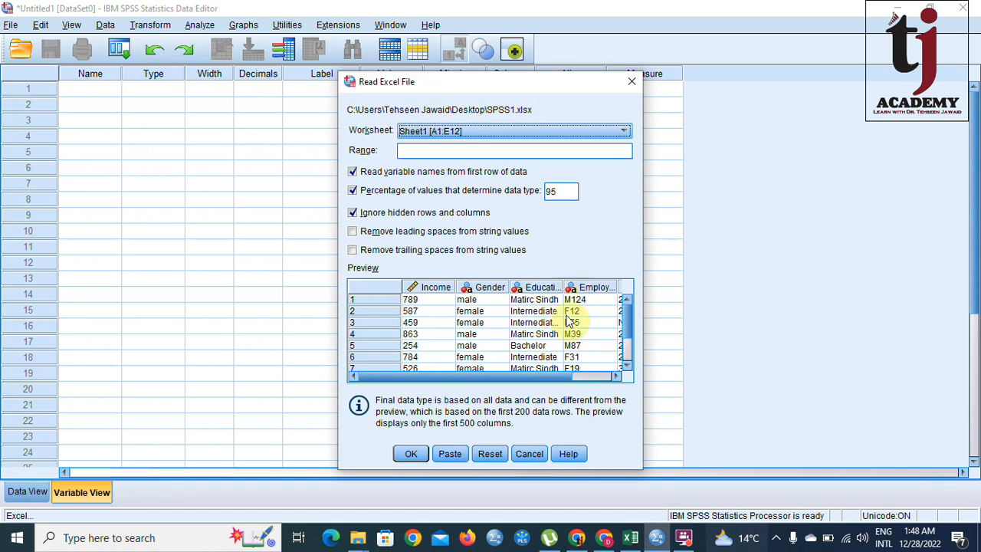
Step: Compare the import preview without and with variable names read from the first row, and examine all columns through Age
{"action": "left_click_drag", "start_coordinate": [510, 376], "coordinate": [531, 377]}
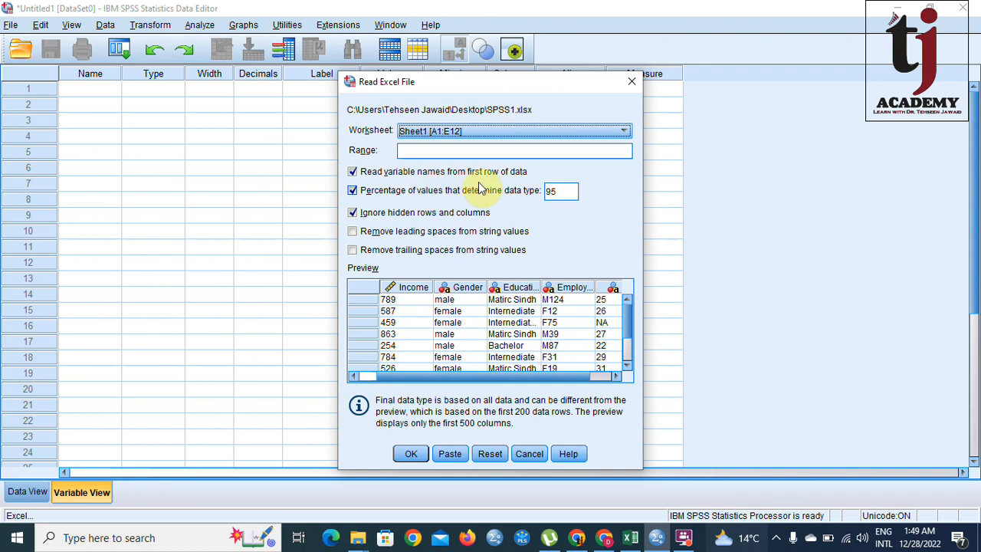
{"action": "left_click", "coordinate": [352, 171]}
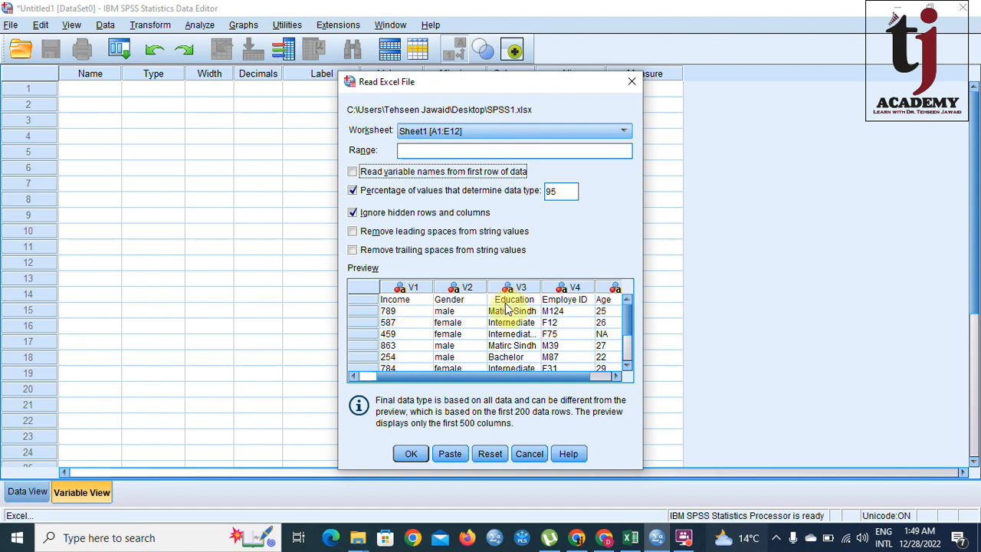
{"action": "left_click", "coordinate": [353, 172]}
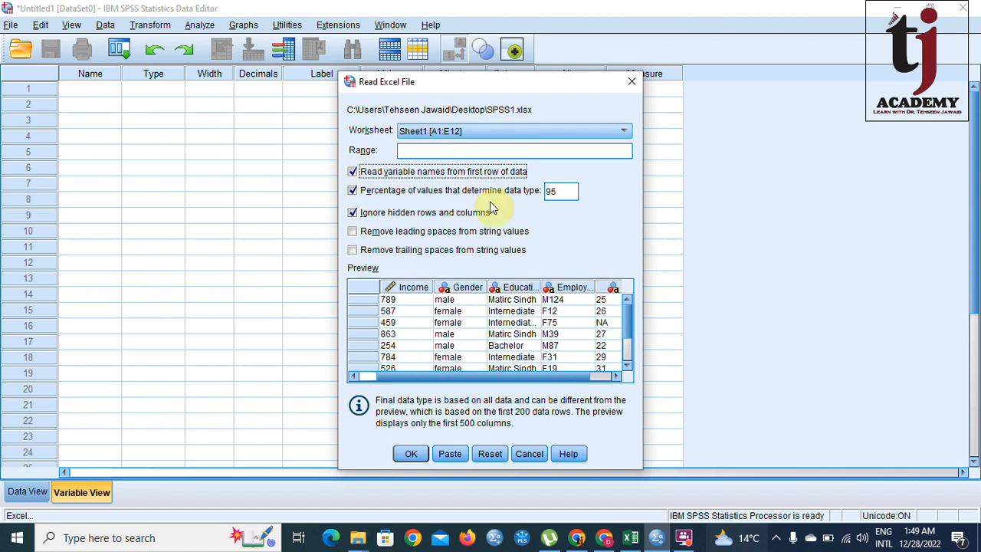
{"action": "mouse_move", "coordinate": [468, 376]}
{"action": "left_mouse_down"}
{"action": "mouse_move", "coordinate": [456, 374]}
{"action": "mouse_move", "coordinate": [476, 375]}
{"action": "left_mouse_up"}
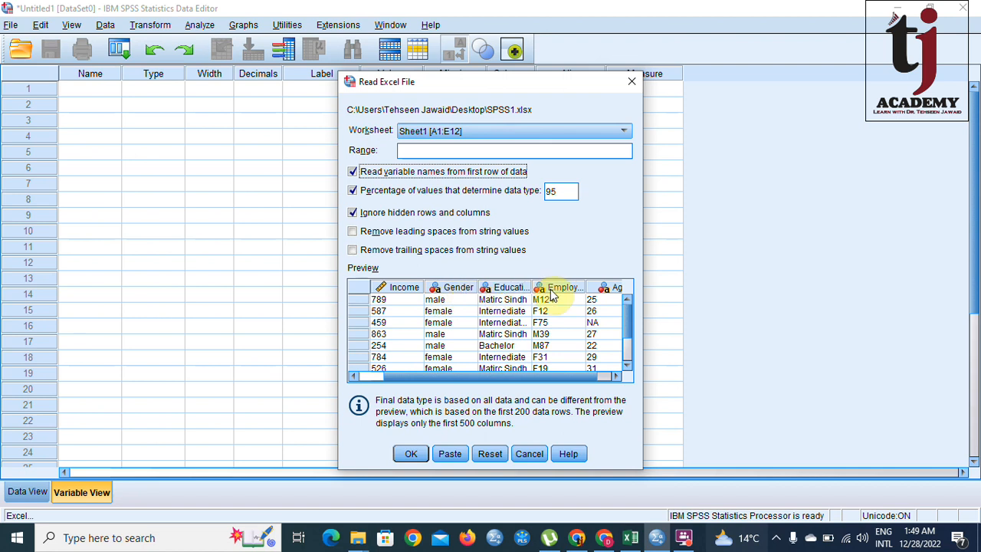
{"action": "left_click", "coordinate": [512, 378]}
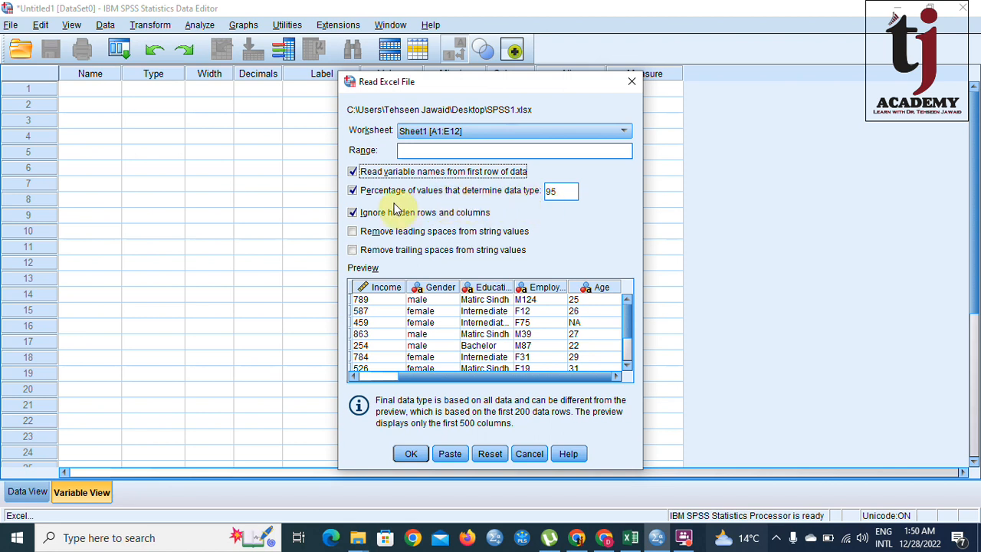
Step: Set the percentage of values that determine data type to 80 and widen the preview's Education column to inspect its entries
{"action": "left_click", "coordinate": [566, 192]}
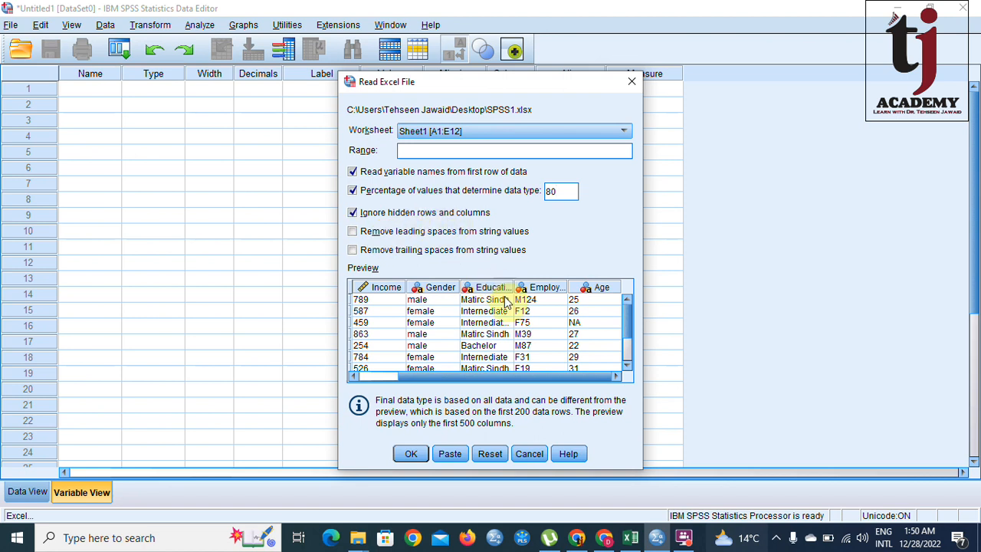
{"action": "scroll", "coordinate": [497, 322], "scroll_direction": "down", "scroll_amount": 1}
{"action": "scroll", "coordinate": [495, 307], "scroll_direction": "up", "scroll_amount": 1}
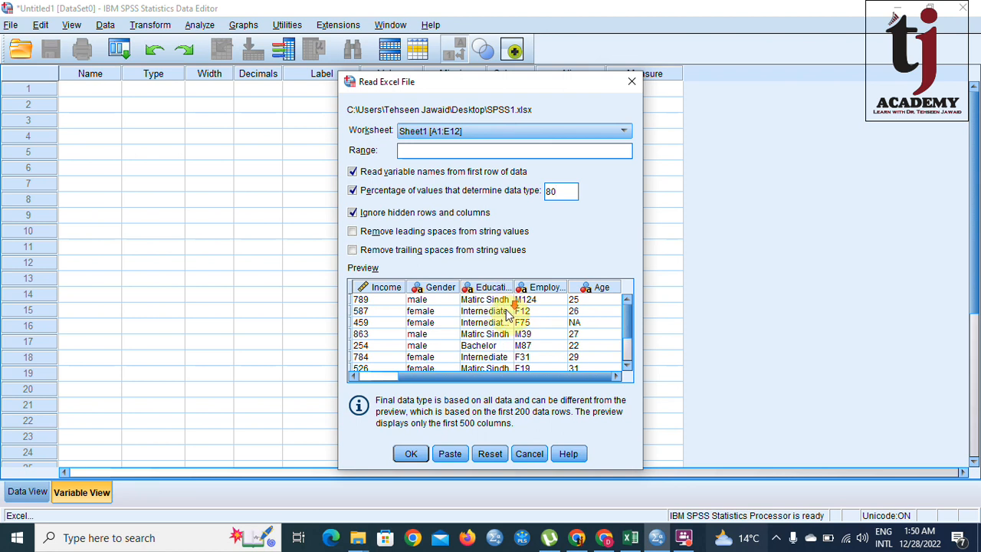
{"action": "scroll", "coordinate": [509, 310], "scroll_direction": "down", "scroll_amount": 1}
{"action": "left_click_drag", "start_coordinate": [515, 286], "coordinate": [537, 286]}
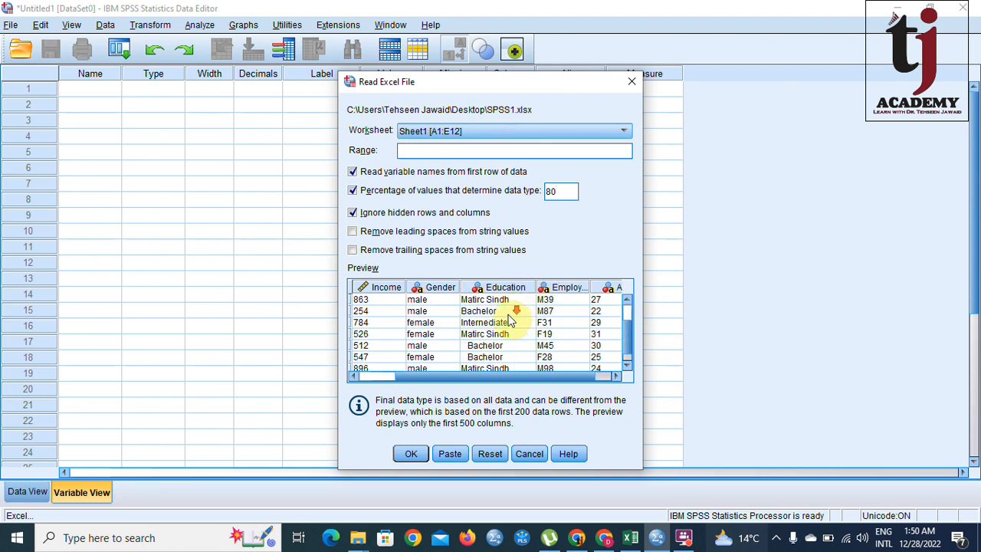
{"action": "scroll", "coordinate": [483, 322], "scroll_direction": "down", "scroll_amount": 1}
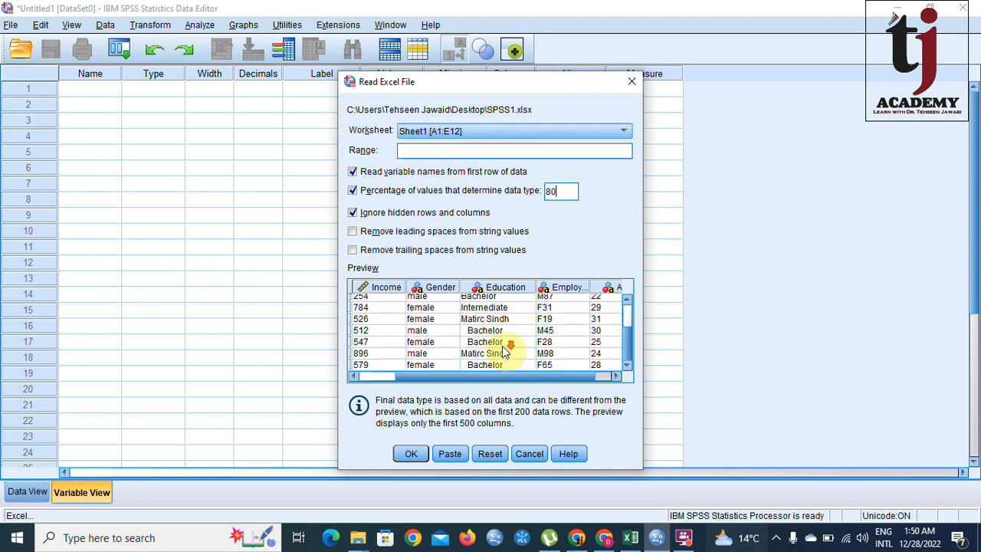
{"action": "scroll", "coordinate": [502, 345], "scroll_direction": "up", "scroll_amount": 3}
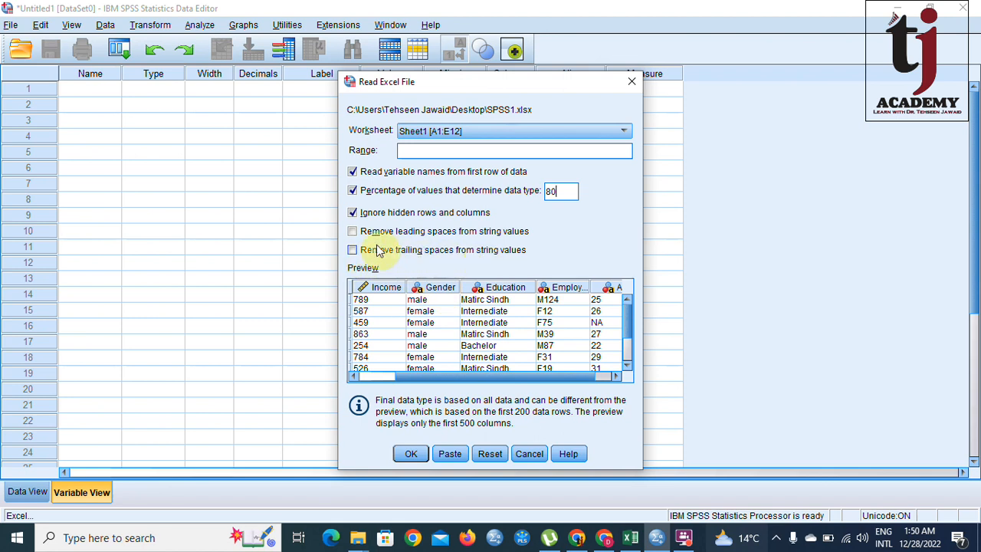
Step: Enable removal of leading and trailing spaces from string values, check the preview, and complete the Excel import
{"action": "left_click", "coordinate": [353, 231]}
{"action": "left_click", "coordinate": [353, 250]}
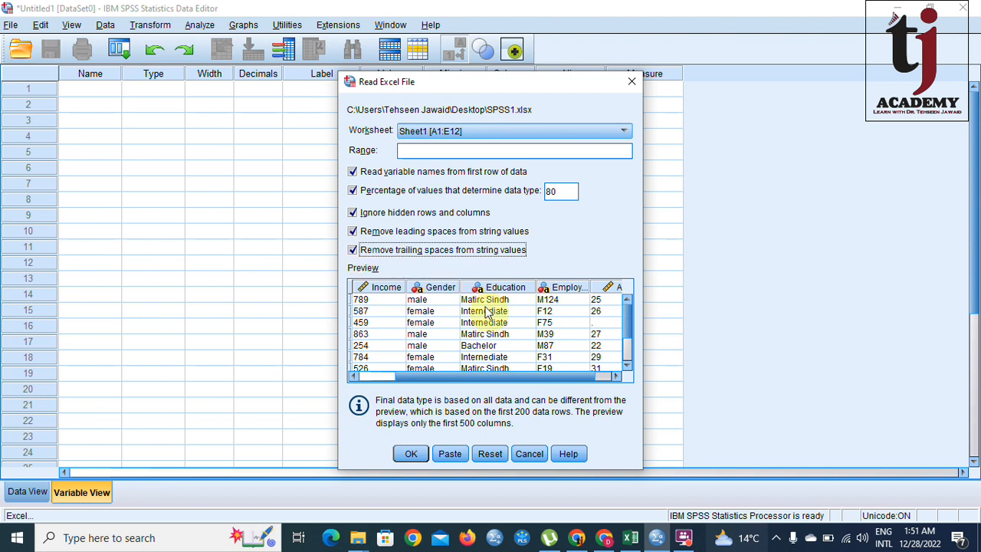
{"action": "scroll", "coordinate": [498, 314], "scroll_direction": "down", "scroll_amount": 1}
{"action": "scroll", "coordinate": [497, 318], "scroll_direction": "down", "scroll_amount": 1}
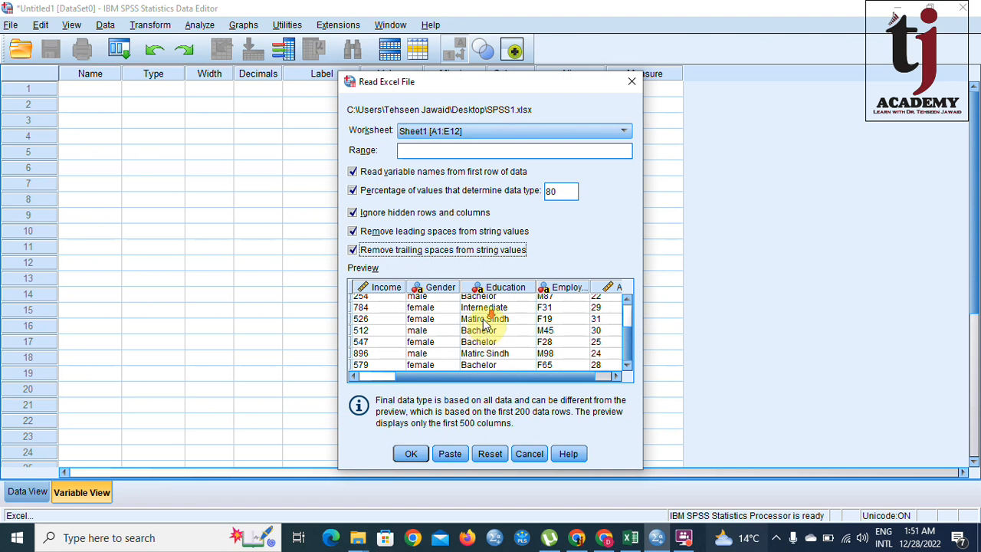
{"action": "left_click", "coordinate": [414, 453]}
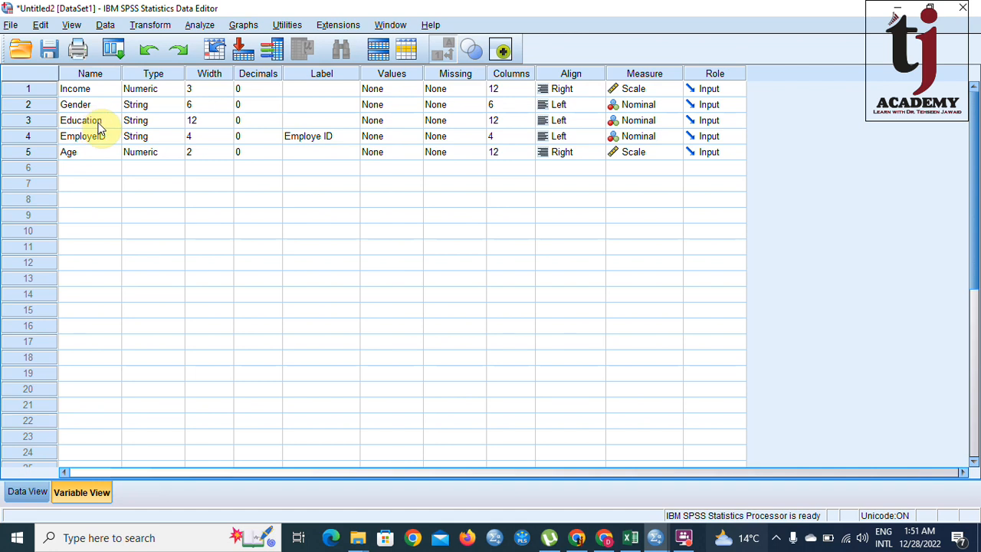
Step: Check the source workbook in Excel, and set the Education variable's measurement level to Ordinal back in SPSS
{"action": "left_click", "coordinate": [629, 541]}
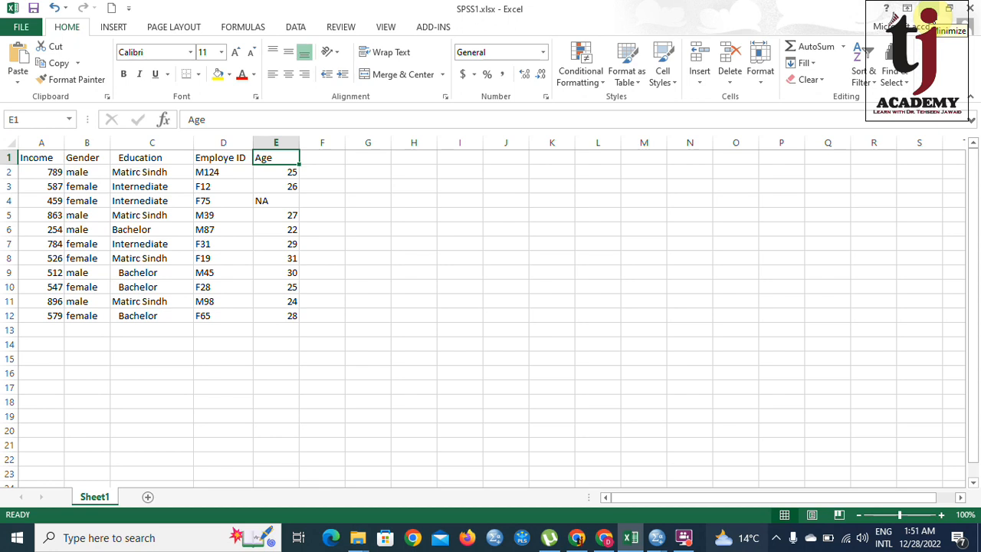
{"action": "left_click", "coordinate": [929, 9]}
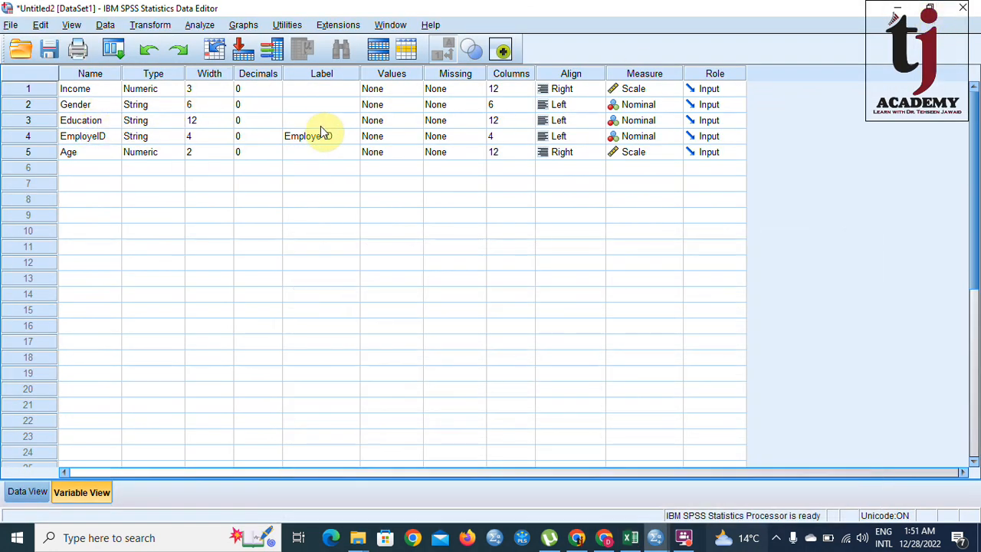
{"action": "left_click", "coordinate": [636, 122]}
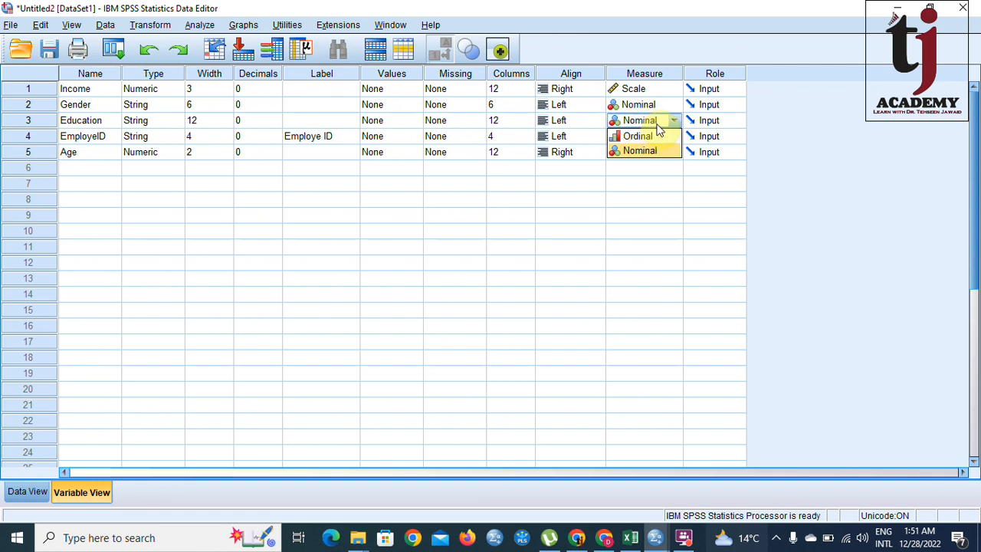
{"action": "left_click", "coordinate": [641, 136]}
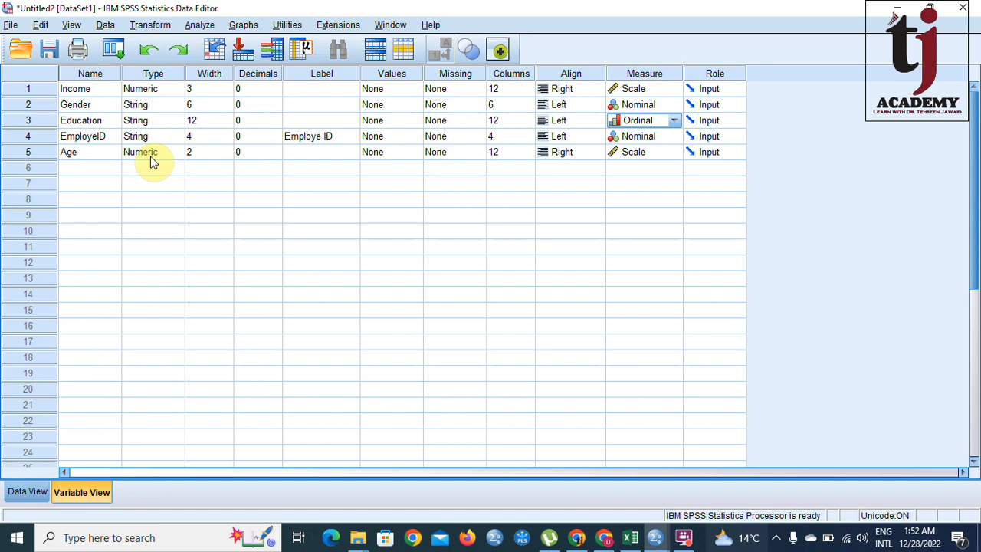
Step: Customize the Variable View to hide the Role attribute
{"action": "left_click", "coordinate": [724, 77]}
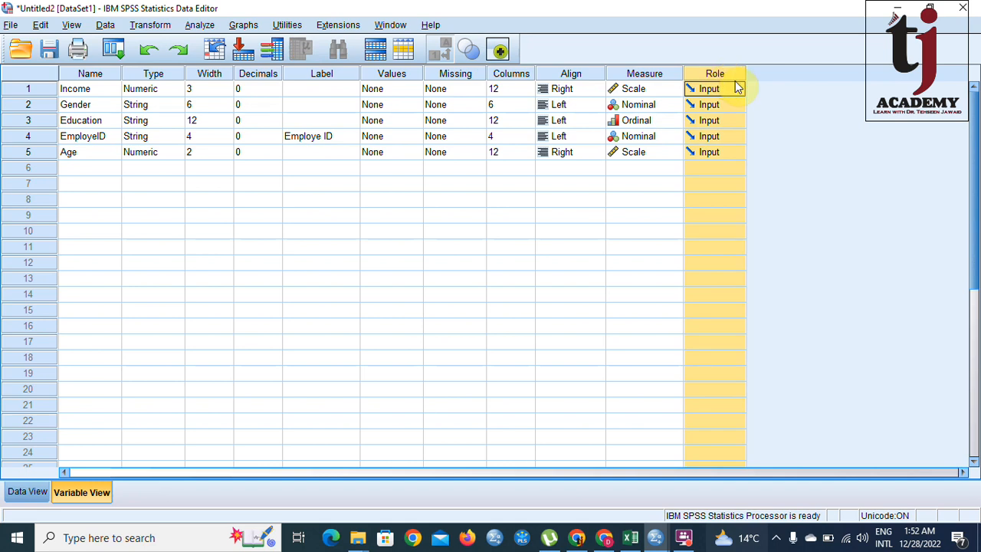
{"action": "left_click", "coordinate": [72, 25]}
{"action": "left_click", "coordinate": [129, 168]}
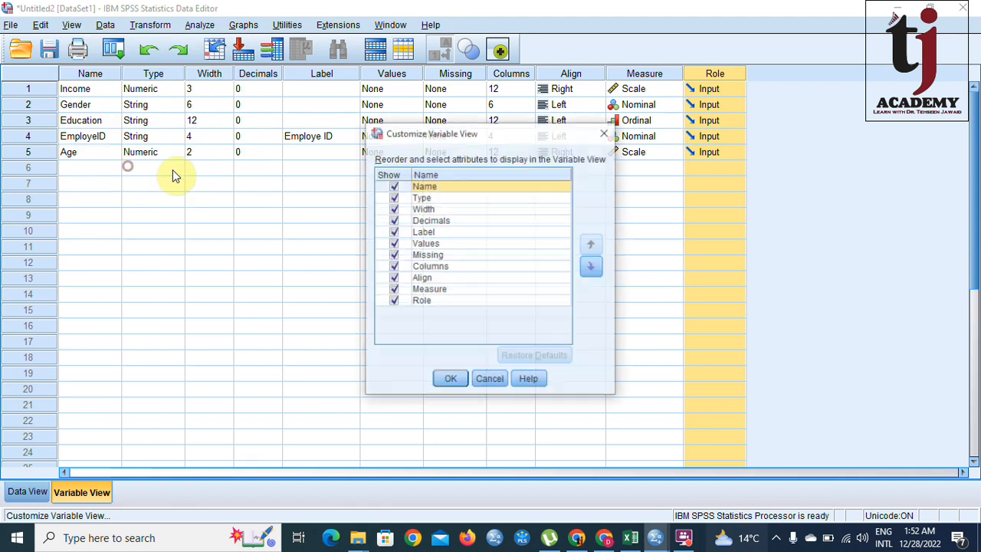
{"action": "left_click", "coordinate": [393, 301]}
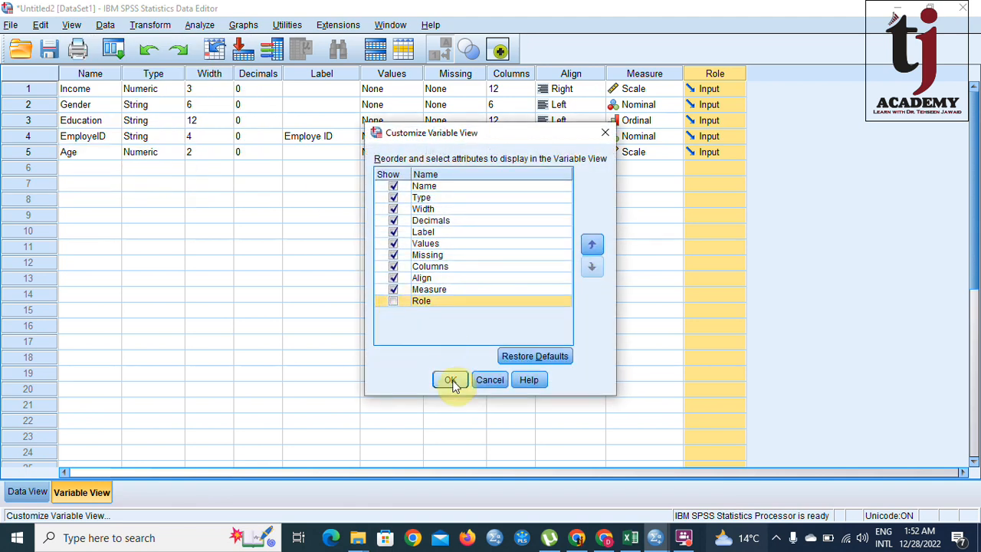
{"action": "left_click", "coordinate": [451, 380]}
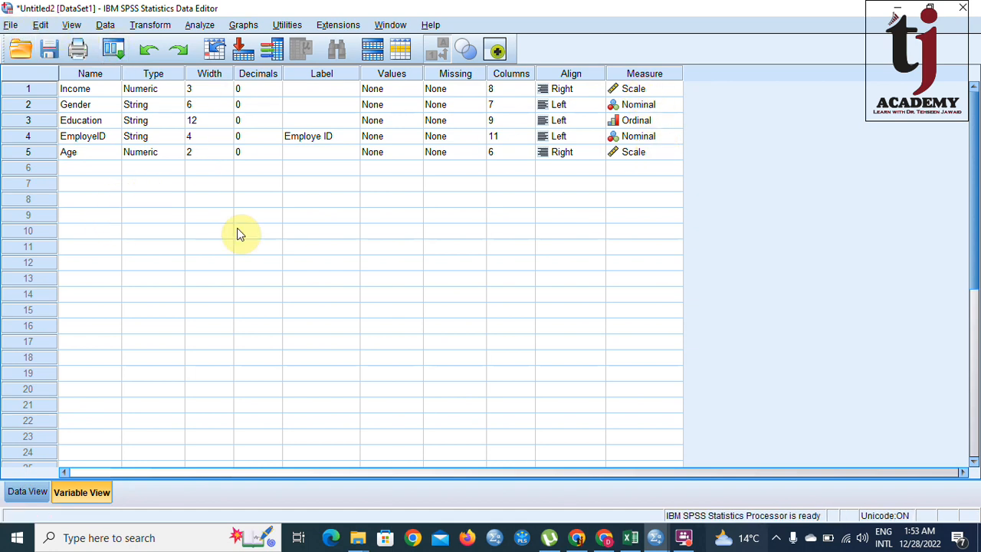
Step: Save the dataset to the Desktop as an SPSS Statistics file named SPSS1
{"action": "left_click", "coordinate": [12, 25]}
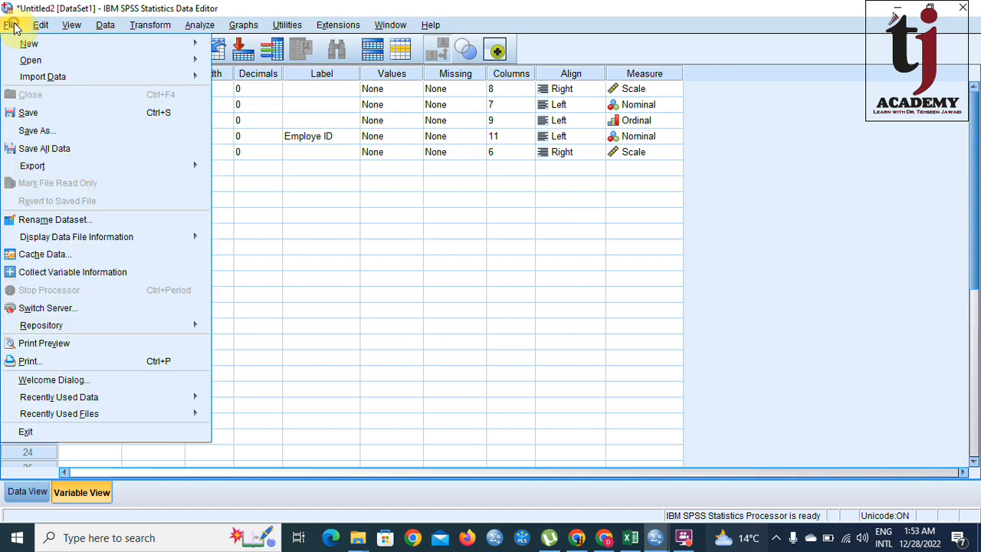
{"action": "left_click", "coordinate": [76, 135]}
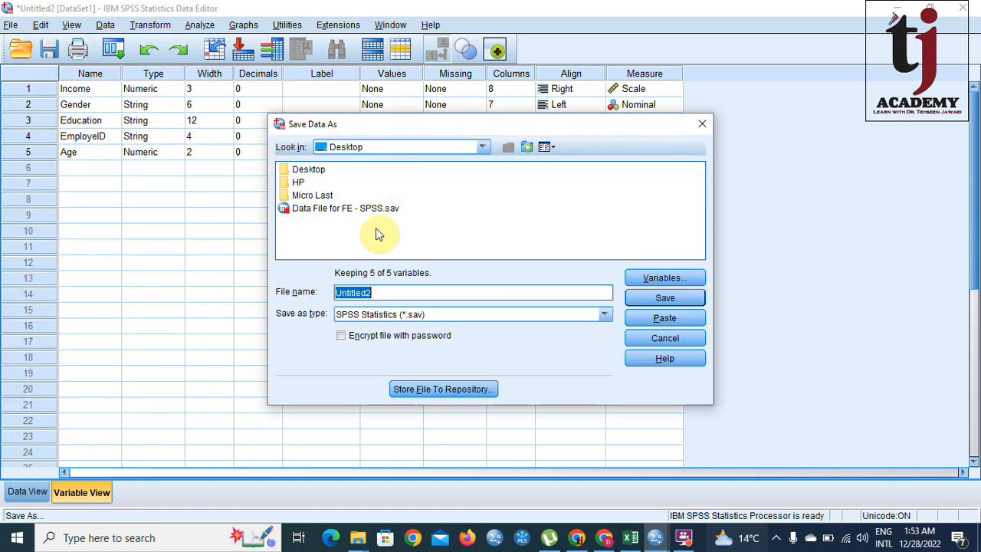
{"action": "left_click", "coordinate": [356, 292]}
{"action": "double_click", "coordinate": [373, 292]}
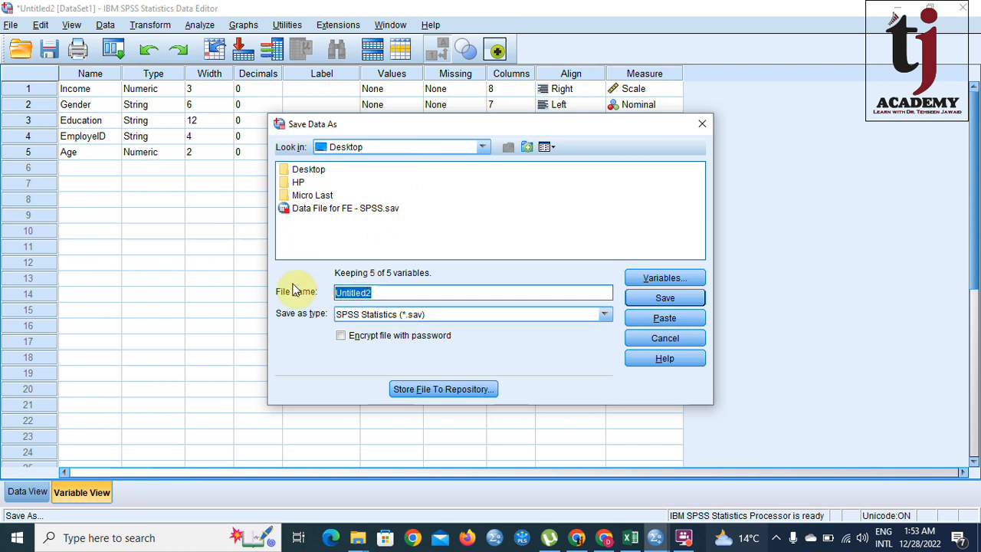
{"action": "type", "text": "SPSS1"}
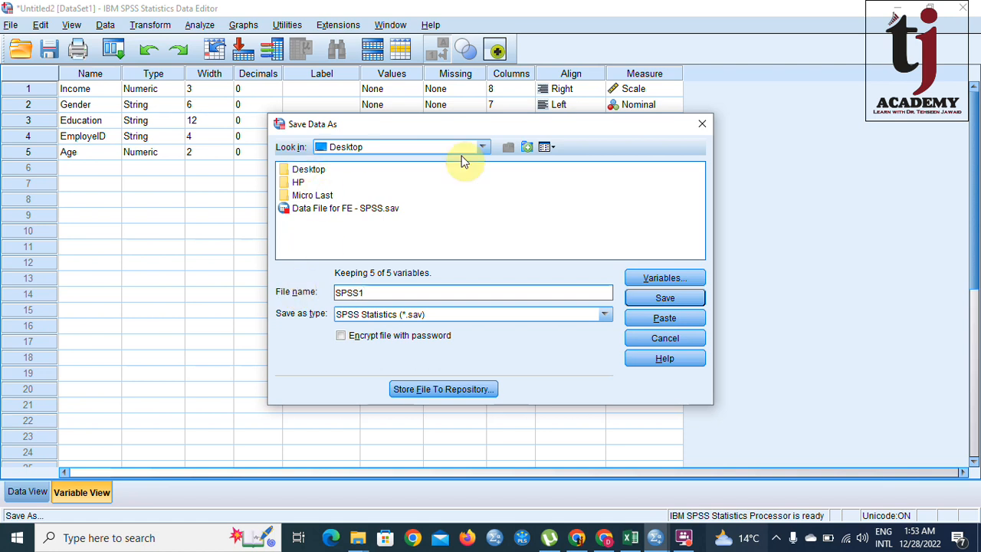
{"action": "left_click", "coordinate": [665, 298]}
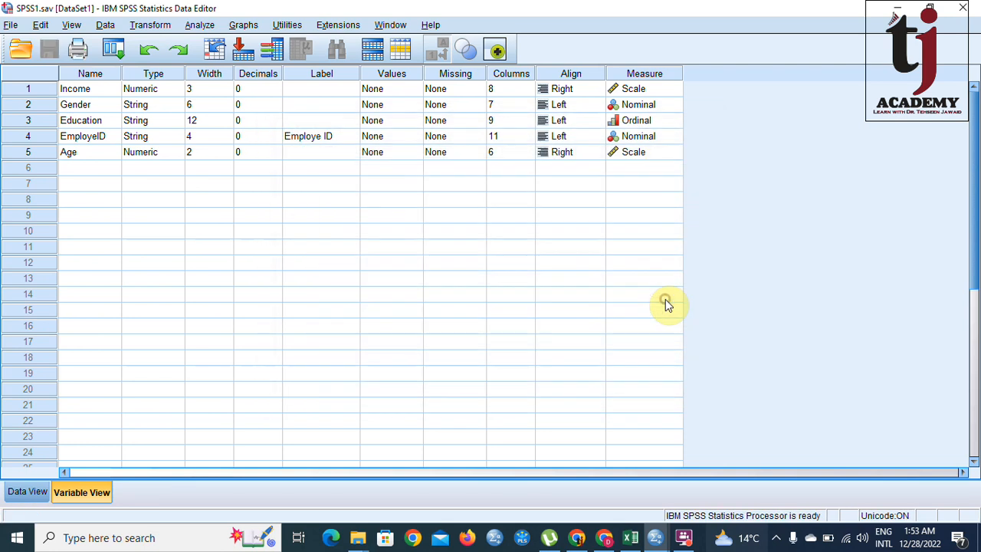
Step: Move the saved SPSS1.sav file to a free area of the desktop, and return to the SPSS1.sav data editor
{"action": "left_click", "coordinate": [897, 7]}
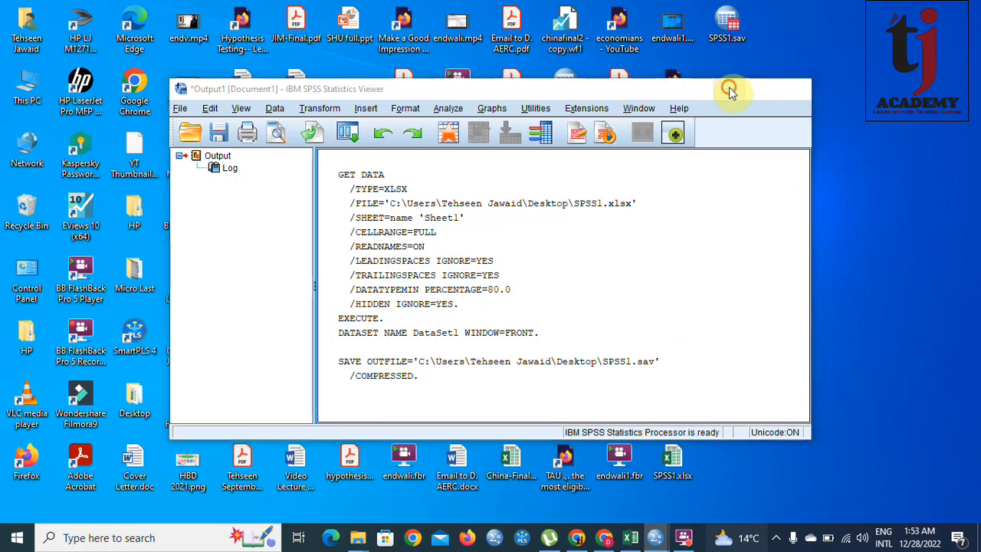
{"action": "left_click", "coordinate": [728, 88]}
{"action": "left_click_drag", "start_coordinate": [744, 35], "coordinate": [838, 146]}
{"action": "mouse_move", "coordinate": [656, 540]}
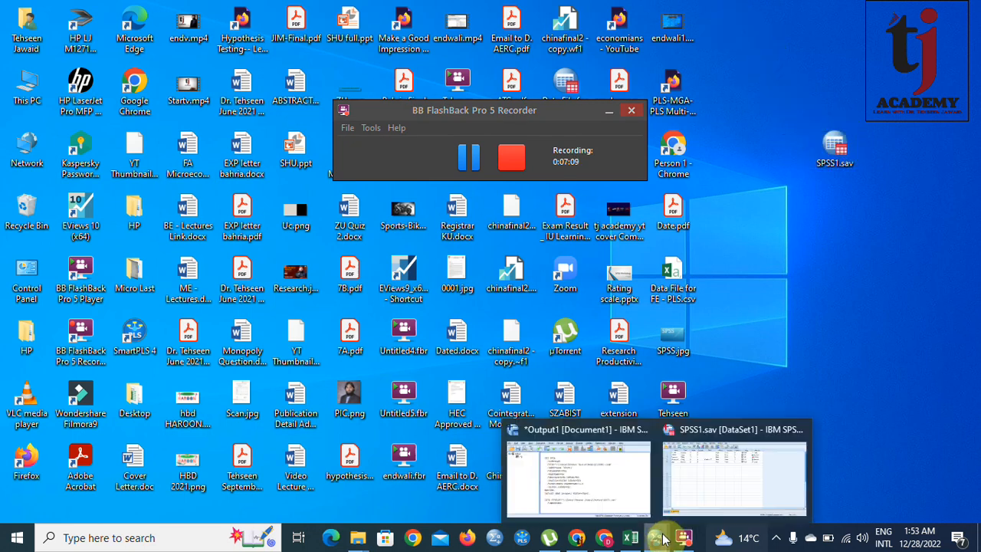
{"action": "left_click", "coordinate": [720, 483]}
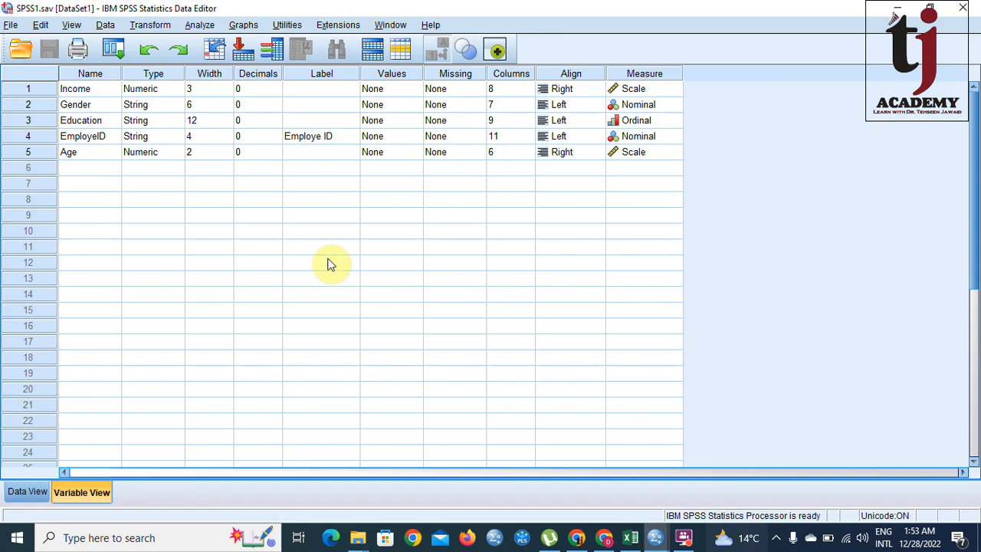
Step: Examine the imported data in Data View, going through the variable columns Income to Age and the first five cases
{"action": "left_click", "coordinate": [36, 493]}
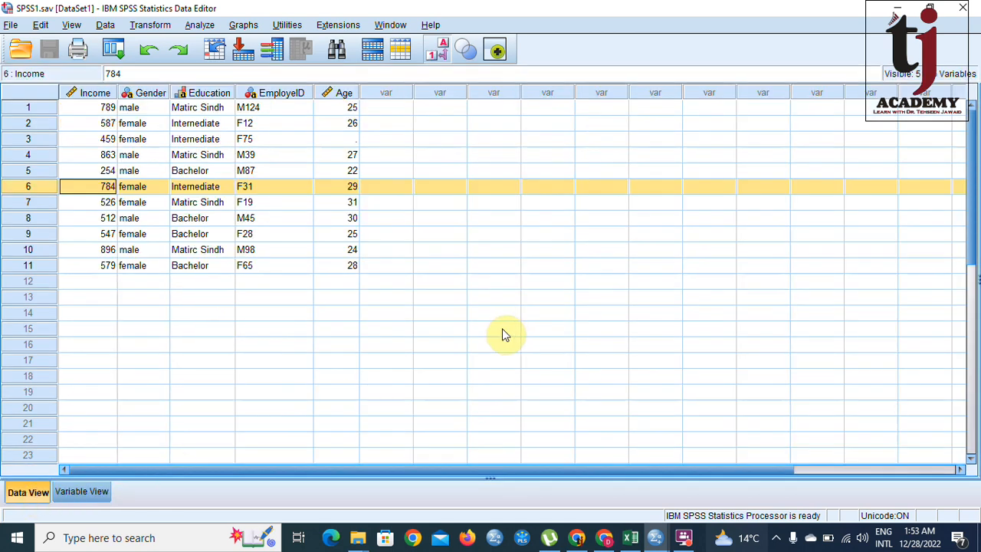
{"action": "left_click", "coordinate": [98, 95]}
{"action": "left_click", "coordinate": [145, 92]}
{"action": "left_click", "coordinate": [206, 93]}
{"action": "left_click", "coordinate": [268, 92]}
{"action": "left_click", "coordinate": [337, 91]}
{"action": "left_click", "coordinate": [25, 107]}
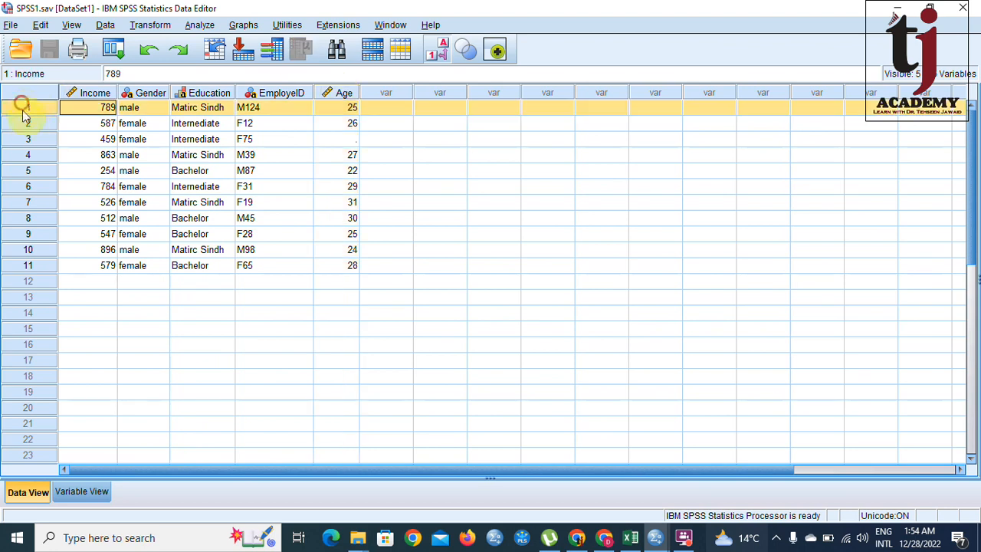
{"action": "left_click", "coordinate": [24, 123]}
{"action": "left_click", "coordinate": [27, 138]}
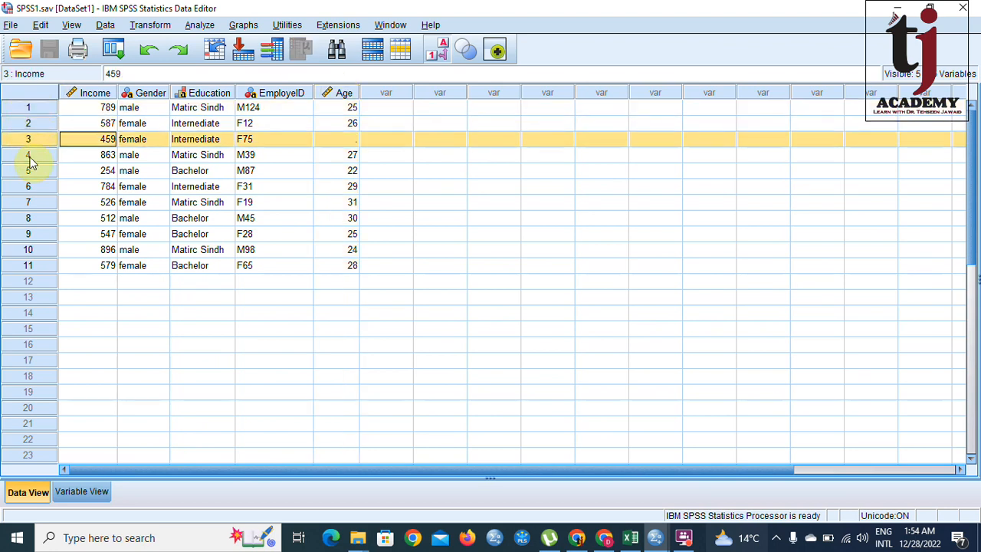
{"action": "left_click", "coordinate": [29, 155]}
{"action": "left_click", "coordinate": [27, 170]}
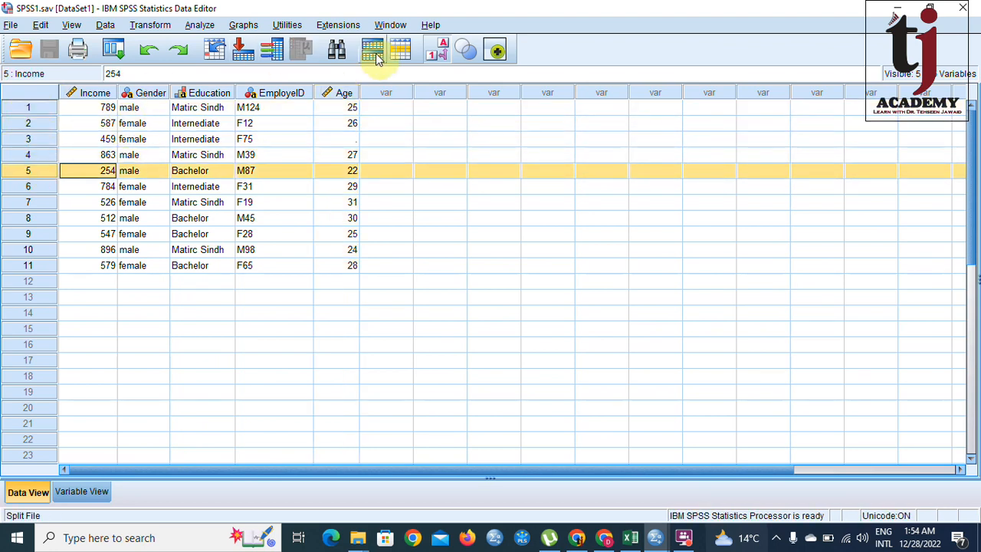
Step: Fill in the missing Age value of case 3 with 26
{"action": "left_click", "coordinate": [346, 141]}
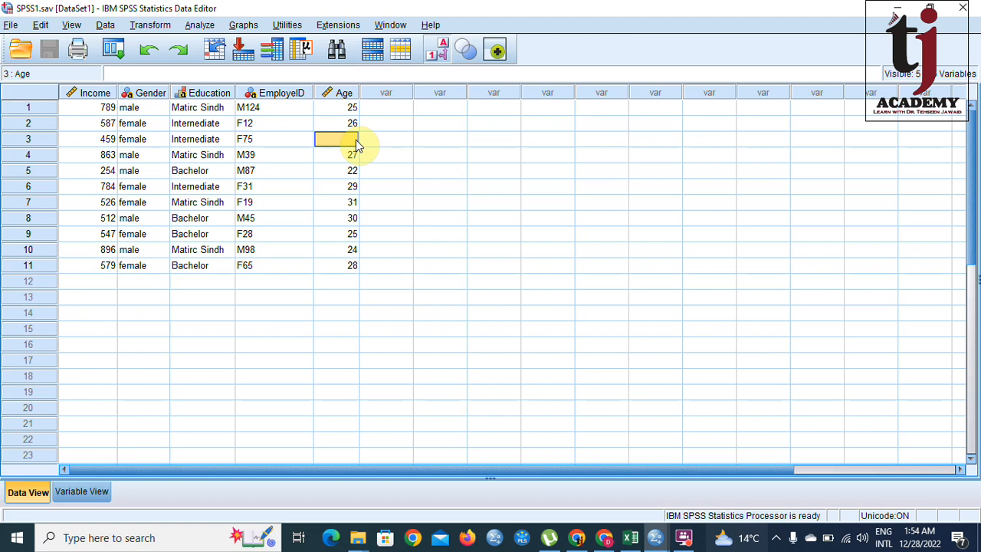
{"action": "type", "text": "26"}
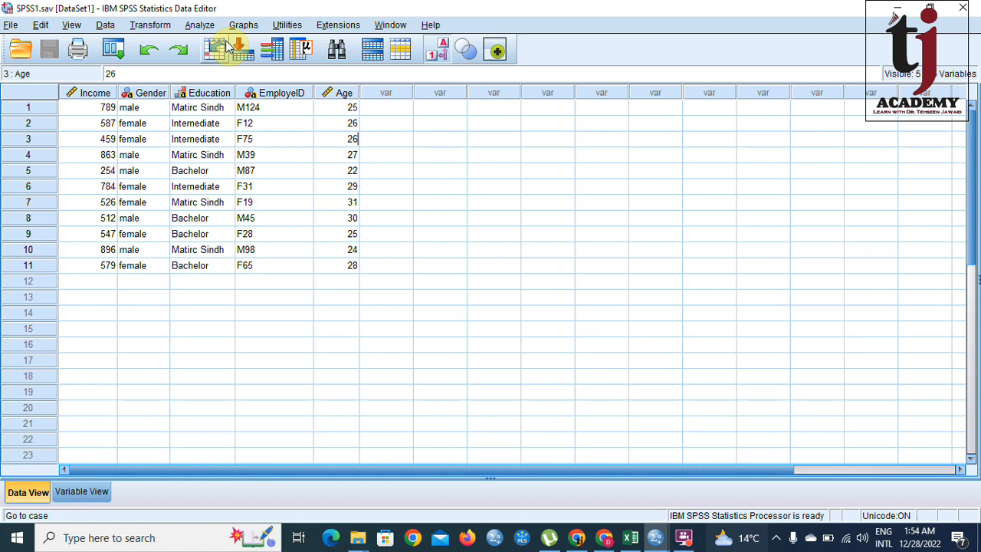
Step: Start a Compute Variable transformation with RIN as the target variable
{"action": "left_click", "coordinate": [156, 26]}
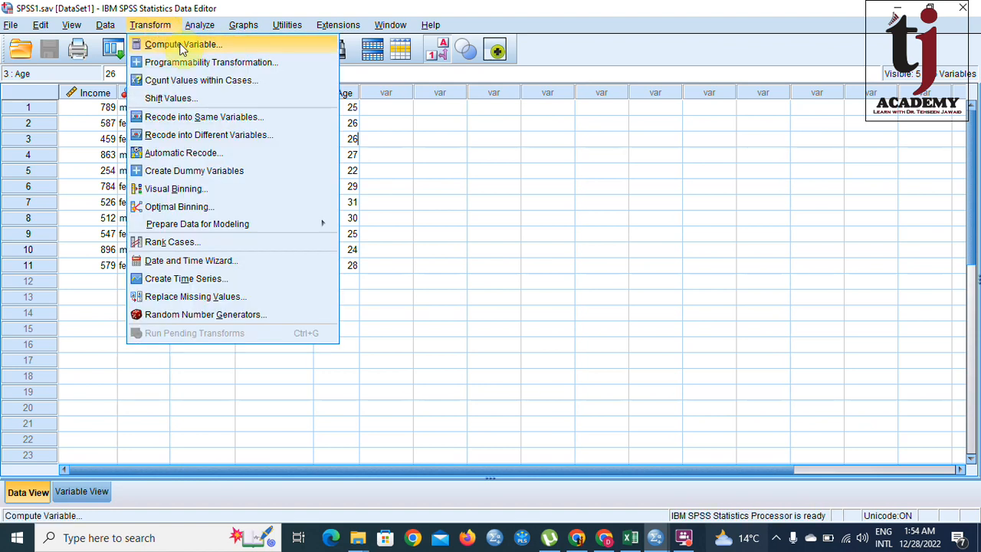
{"action": "left_click", "coordinate": [183, 46]}
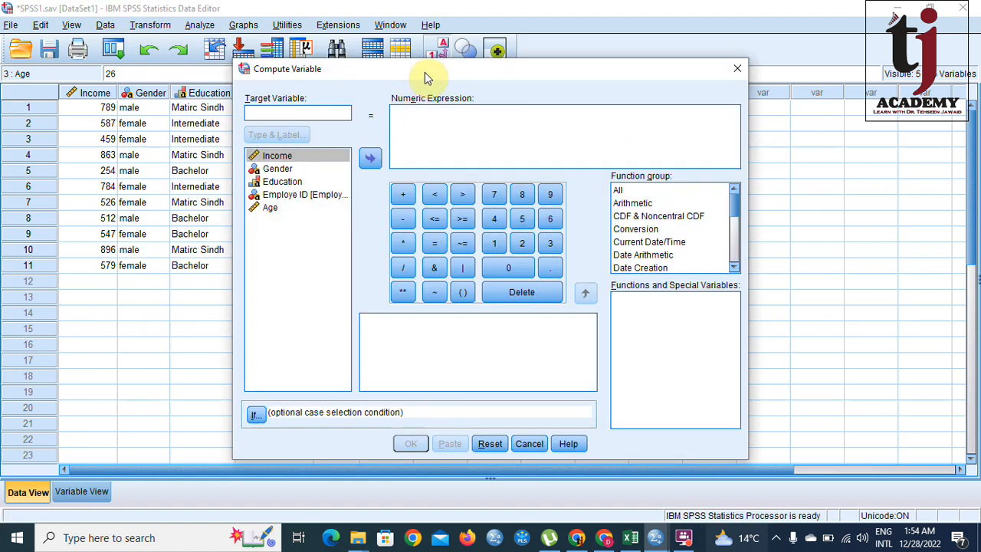
{"action": "left_click_drag", "start_coordinate": [423, 73], "coordinate": [557, 66]}
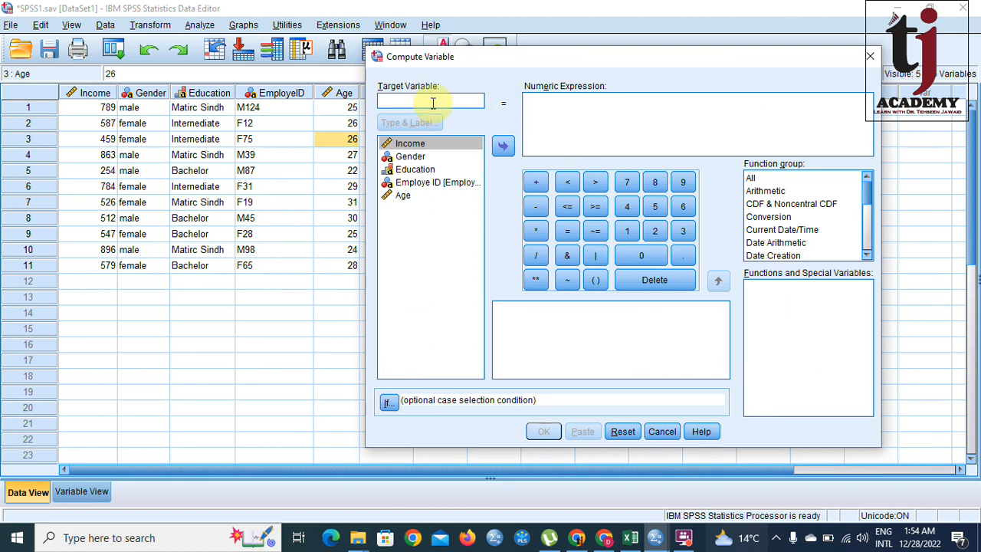
{"action": "type", "text": "R"}
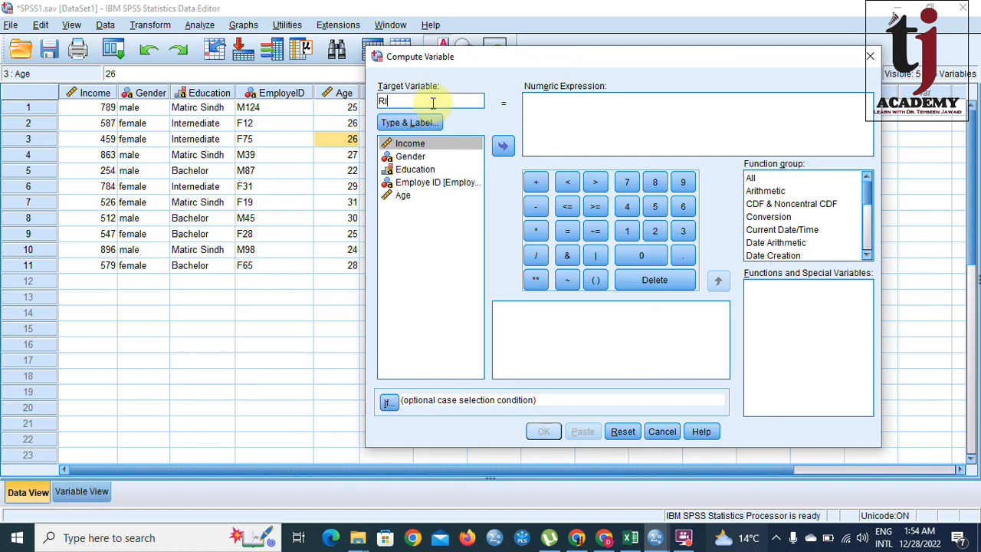
{"action": "type", "text": "IN"}
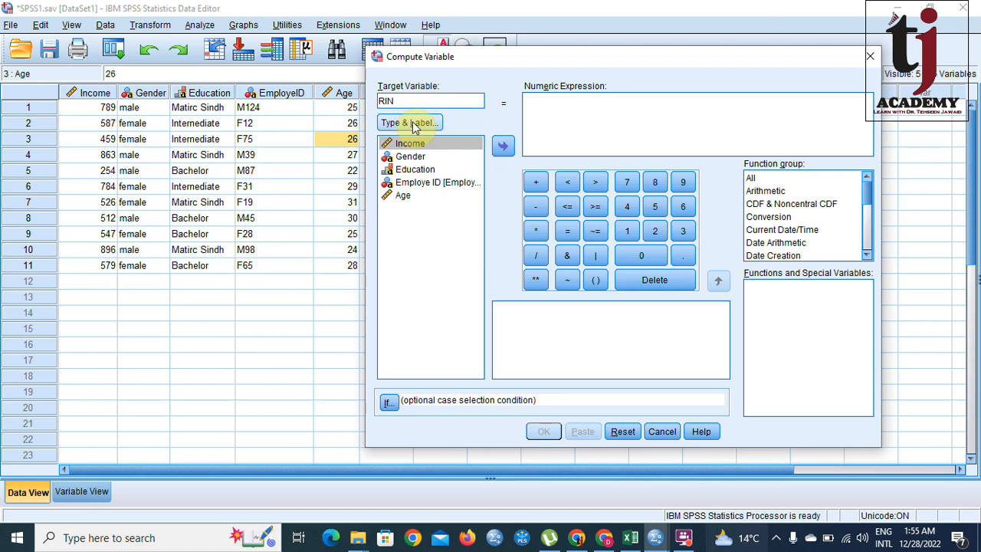
Step: Give the target variable RIN the label "Respondent Identification Number" and keep its type numeric
{"action": "left_click", "coordinate": [412, 124]}
{"action": "left_click", "coordinate": [503, 224]}
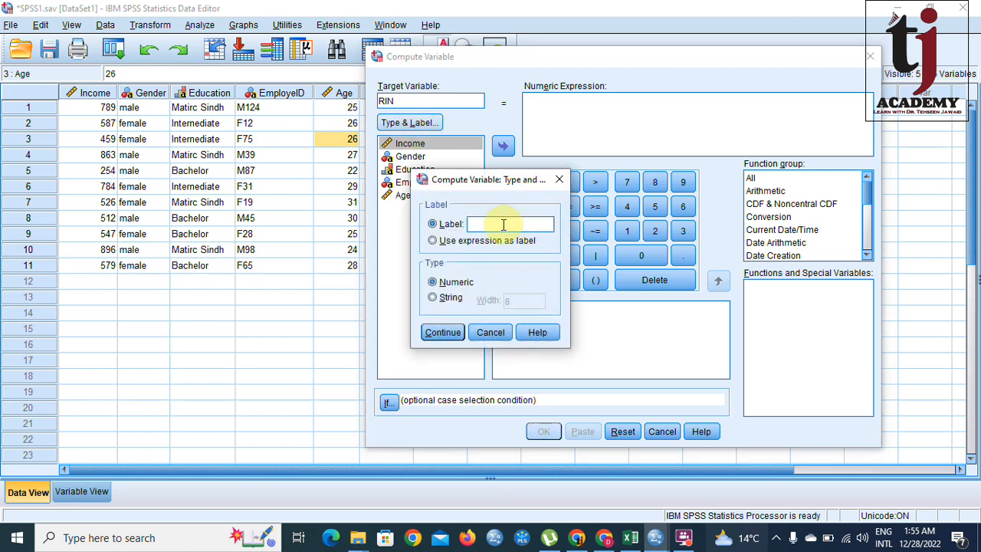
{"action": "type", "text": "Res"}
{"action": "type", "text": "po"}
{"action": "type", "text": "ndent"}
{"action": "type", "text": " Iden"}
{"action": "type", "text": "tificati"}
{"action": "type", "text": "on"}
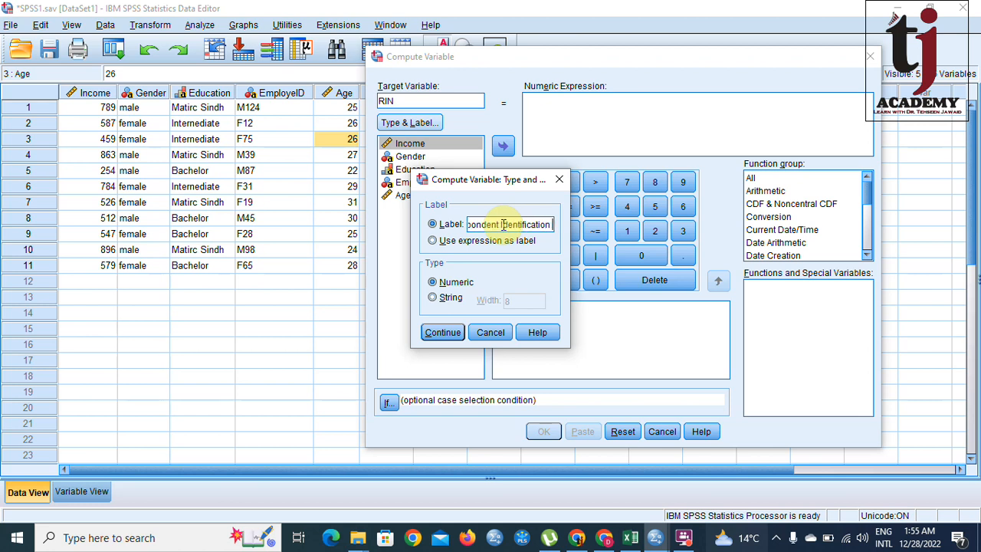
{"action": "type", "text": " Number"}
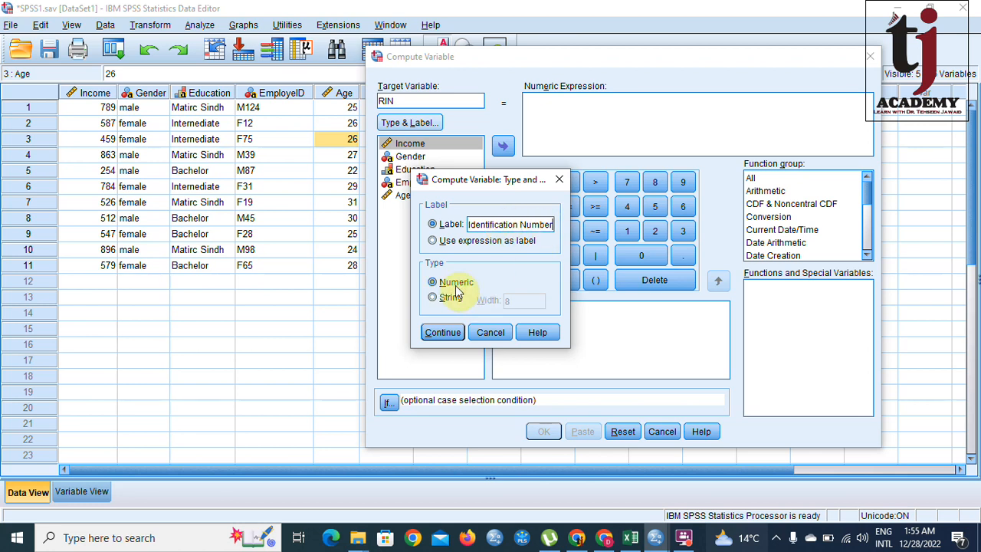
{"action": "left_click", "coordinate": [442, 331]}
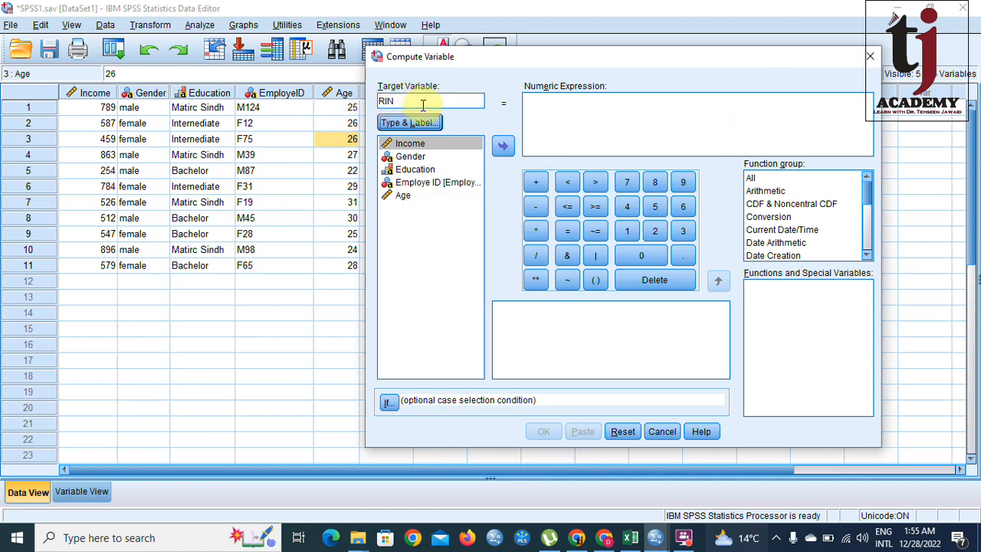
Step: Compute RIN with the numeric expression $CASENUM+100, and put the output viewer out of the way
{"action": "left_click", "coordinate": [753, 180]}
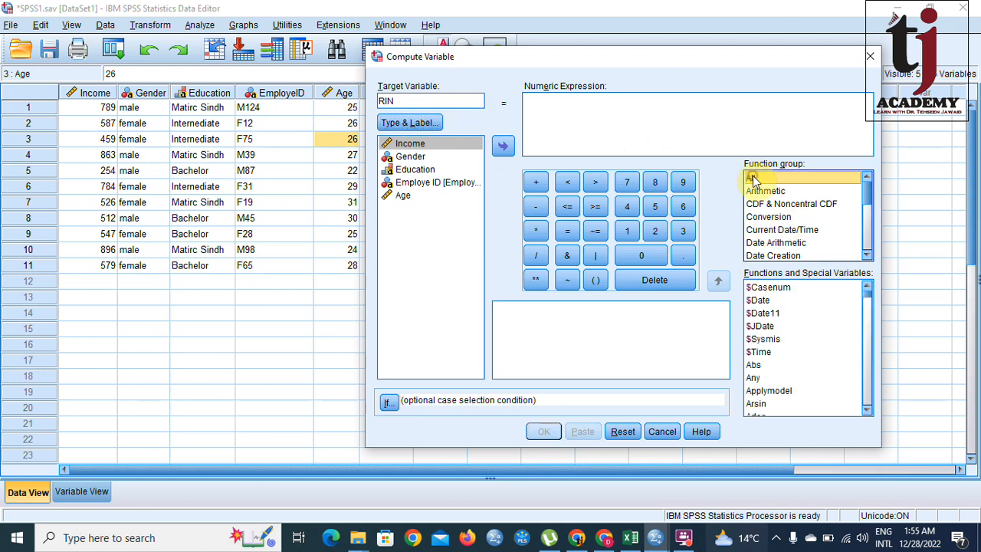
{"action": "left_click", "coordinate": [783, 292]}
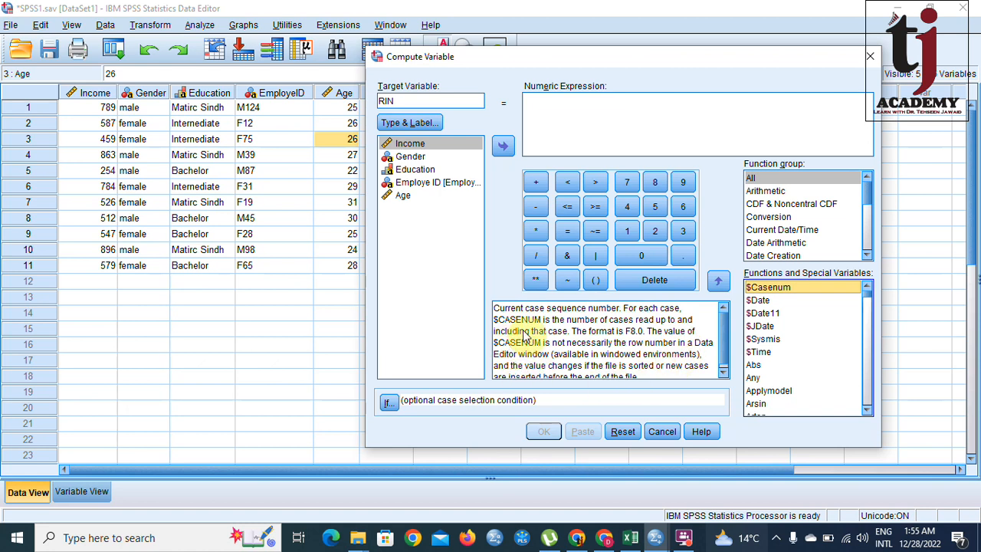
{"action": "left_click", "coordinate": [718, 282]}
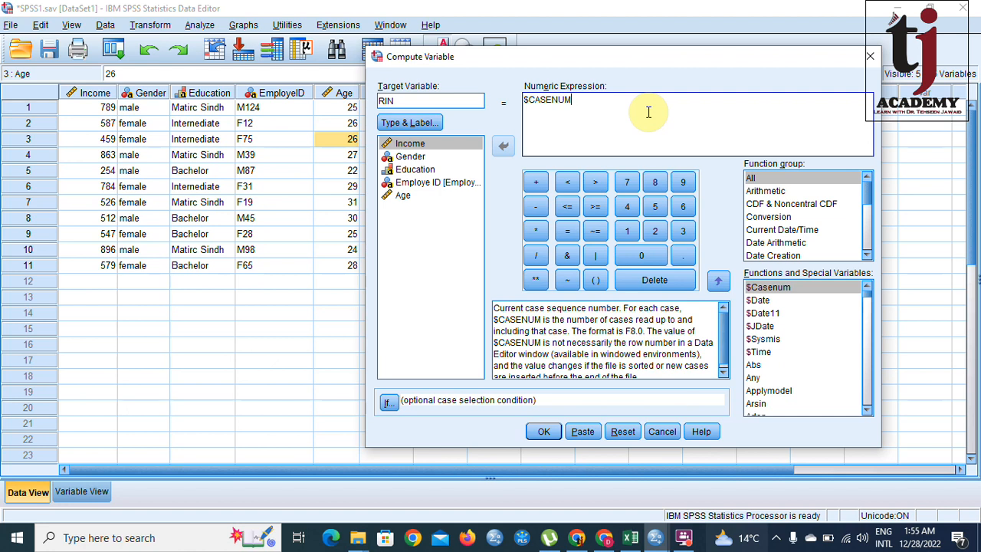
{"action": "type", "text": "+100"}
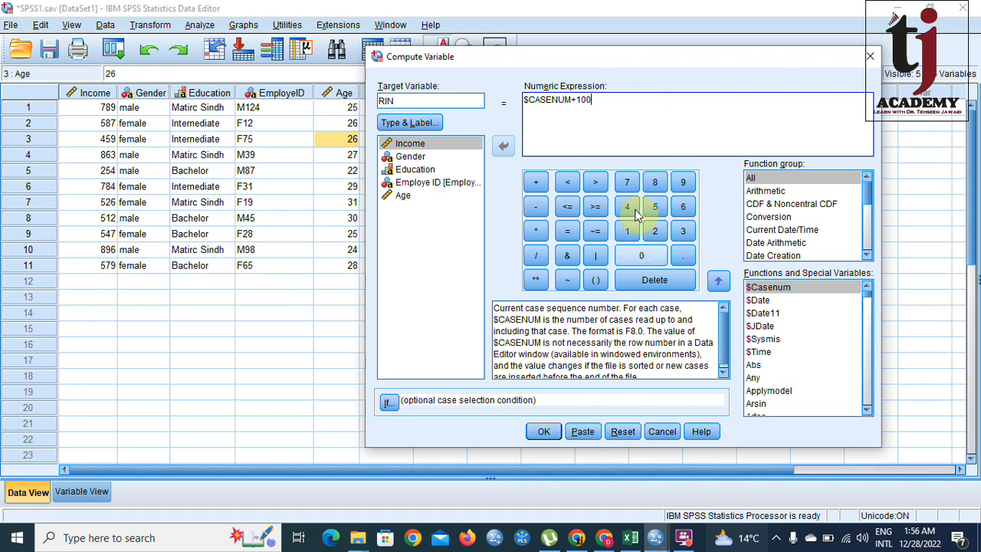
{"action": "left_click", "coordinate": [548, 431]}
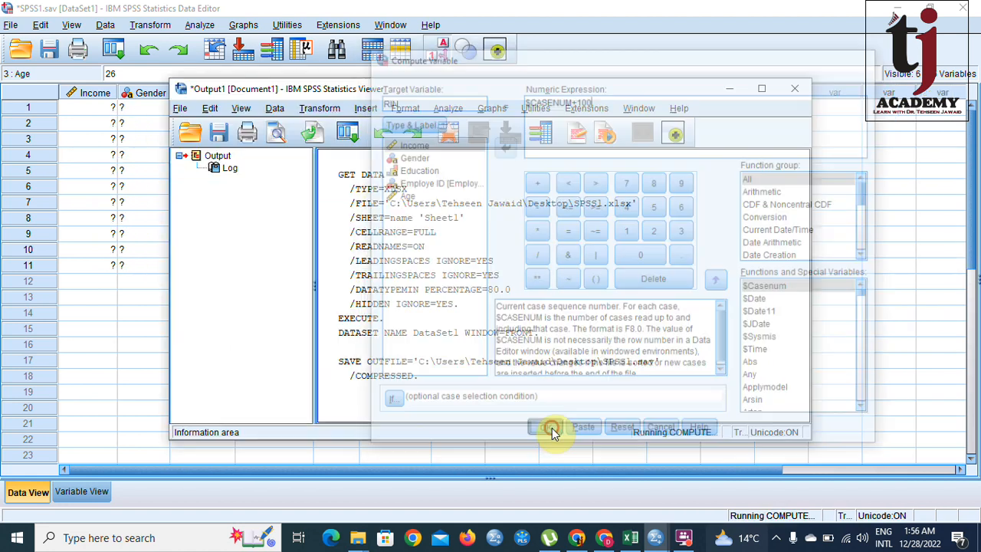
{"action": "left_click", "coordinate": [730, 89]}
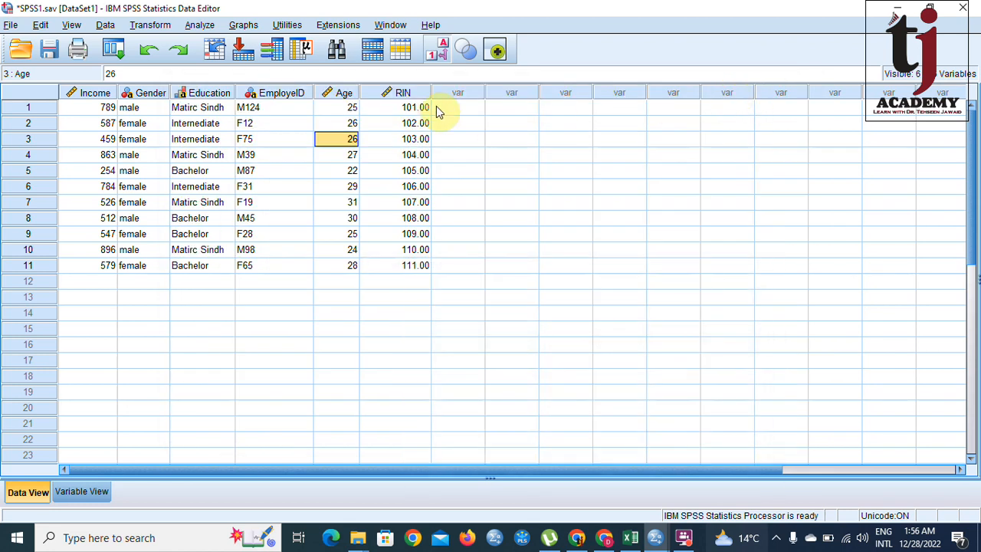
Step: Set the RIN variable's decimals to 0 in Variable View
{"action": "left_click", "coordinate": [86, 492]}
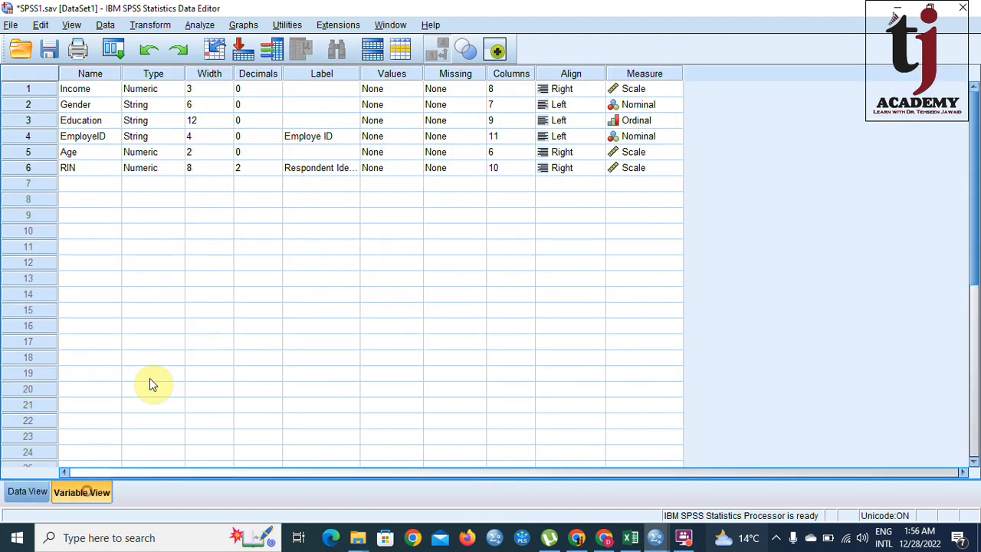
{"action": "left_click", "coordinate": [271, 170]}
{"action": "left_click", "coordinate": [272, 171]}
{"action": "left_click", "coordinate": [273, 172]}
{"action": "left_click", "coordinate": [318, 203]}
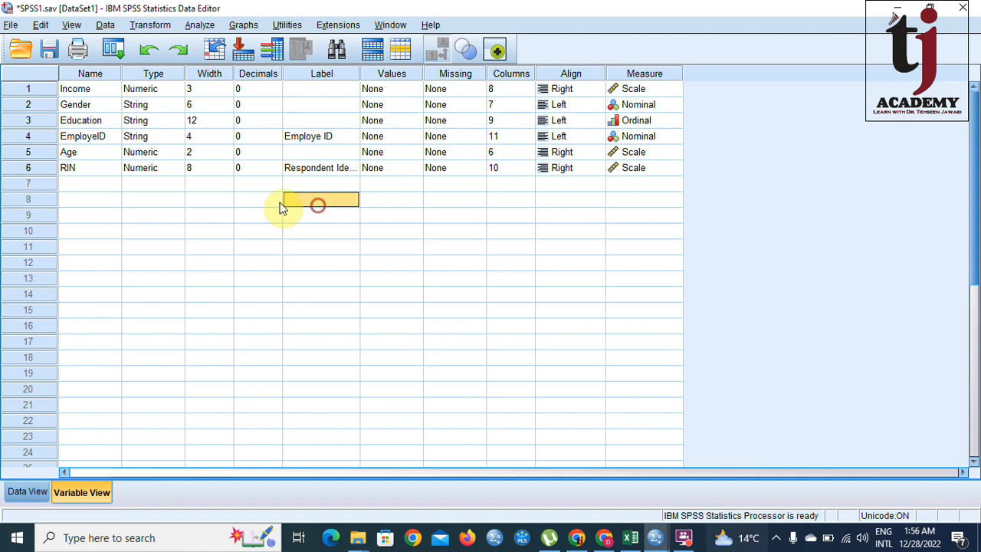
Step: Move the RIN variable to the top of the variable list, and check the new column order in the data
{"action": "left_click", "coordinate": [23, 167]}
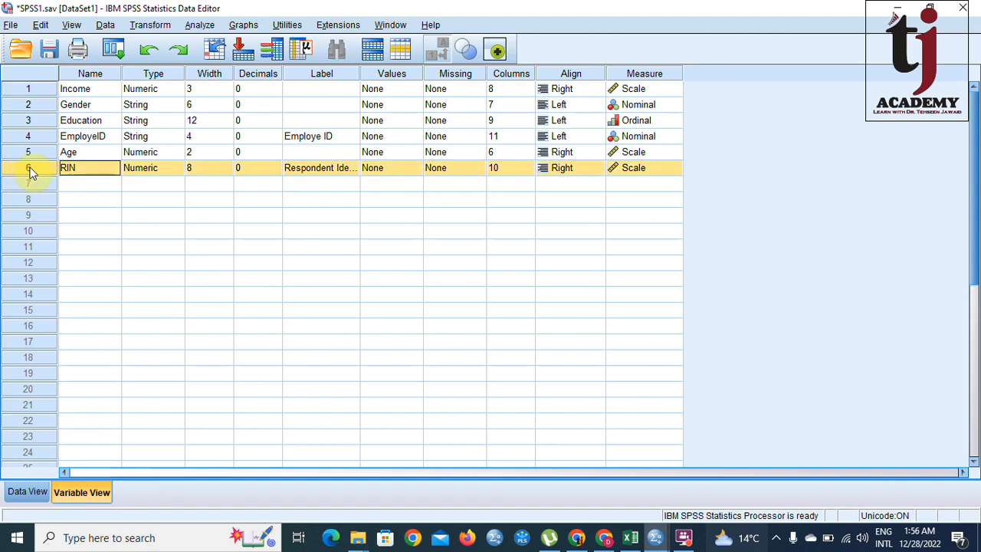
{"action": "left_click_drag", "start_coordinate": [27, 172], "coordinate": [21, 90]}
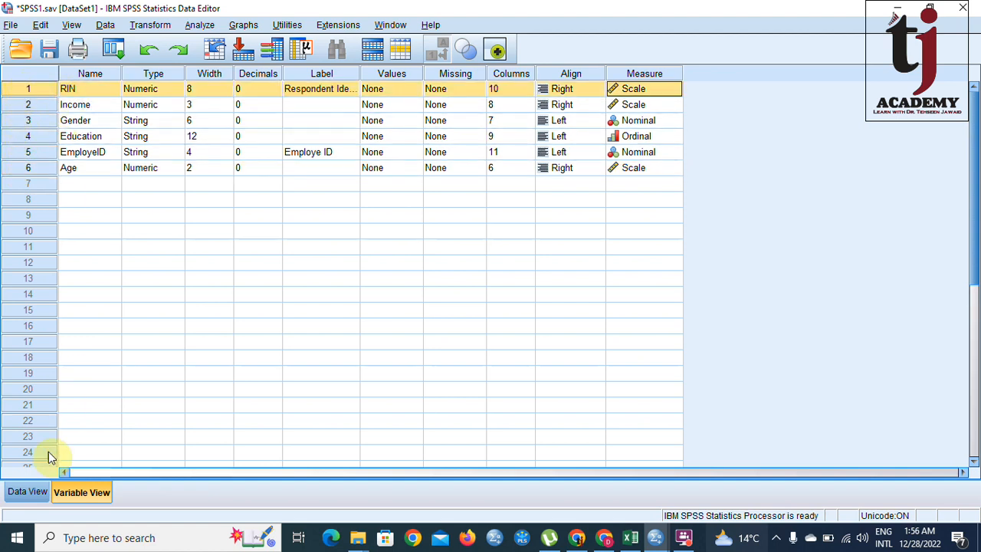
{"action": "left_click", "coordinate": [29, 492]}
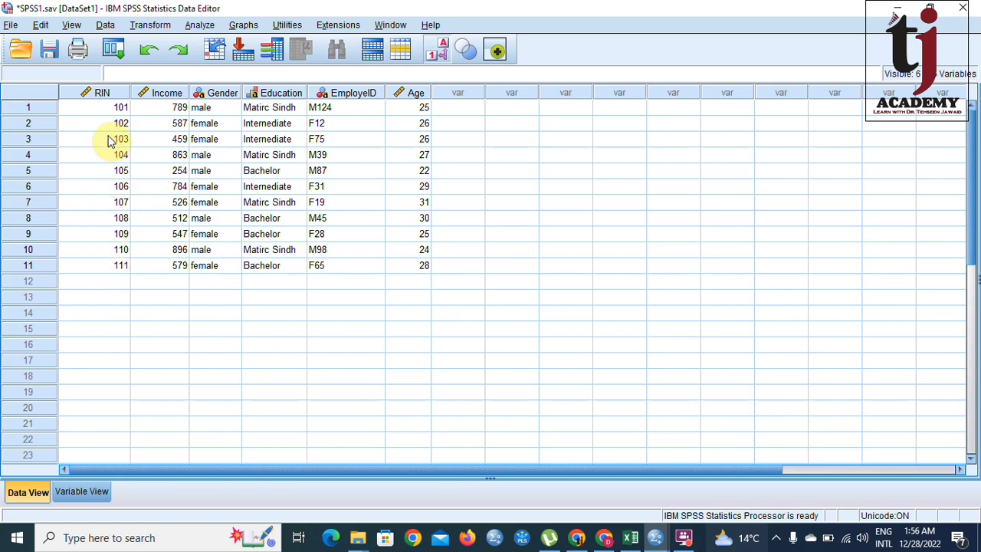
{"action": "left_click", "coordinate": [83, 491]}
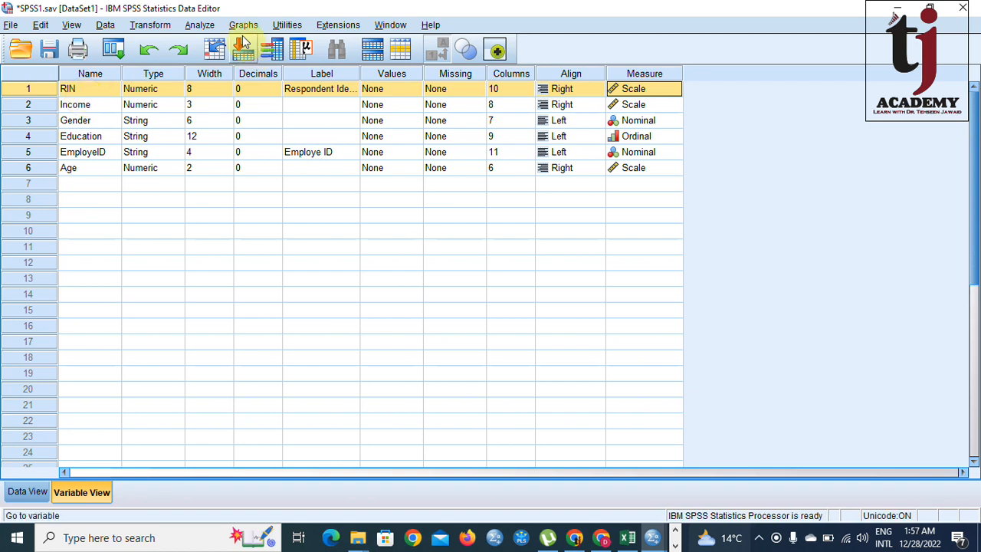
Step: Set up a Frequencies analysis with Gender and Education as the variables
{"action": "left_click", "coordinate": [199, 26]}
{"action": "mouse_move", "coordinate": [339, 61]}
{"action": "left_click", "coordinate": [402, 63]}
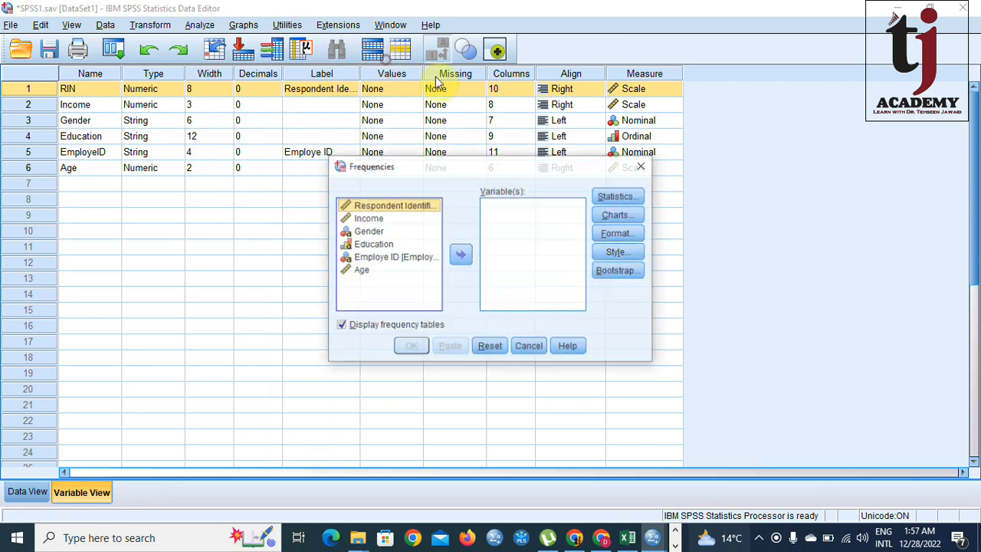
{"action": "left_click", "coordinate": [367, 232]}
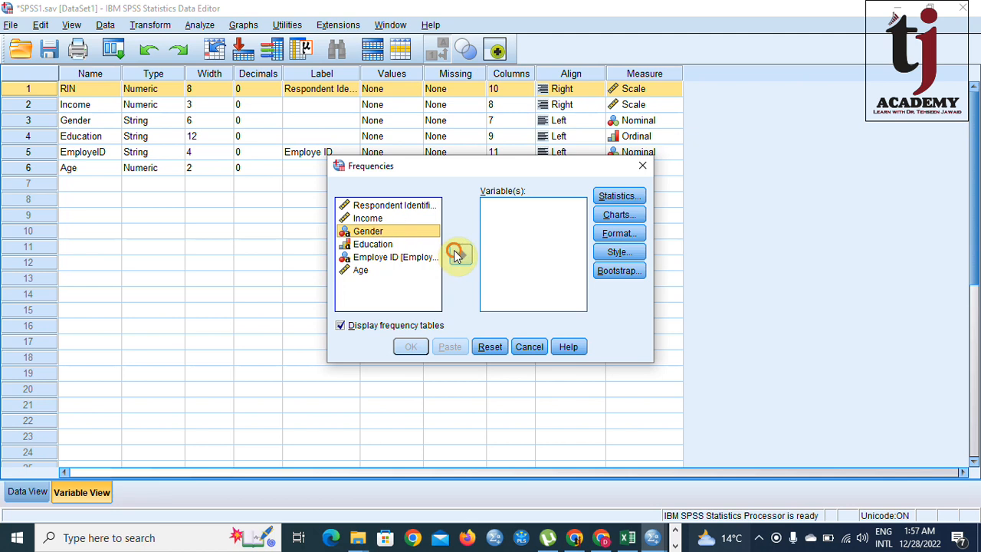
{"action": "left_click", "coordinate": [460, 255]}
{"action": "left_click", "coordinate": [383, 233]}
{"action": "left_click", "coordinate": [461, 255]}
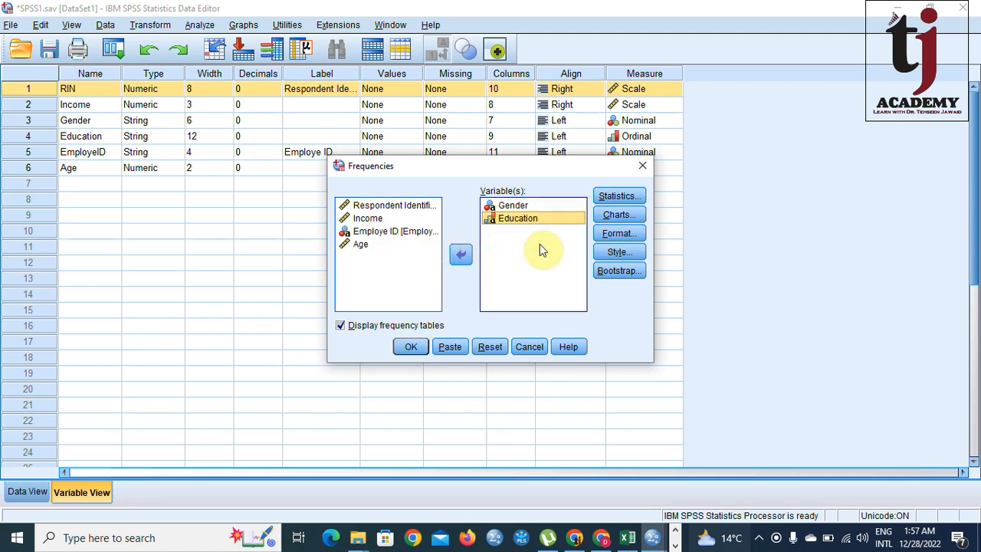
Step: Include bar charts in the frequencies analysis and run it
{"action": "left_click", "coordinate": [616, 216]}
{"action": "left_click", "coordinate": [433, 226]}
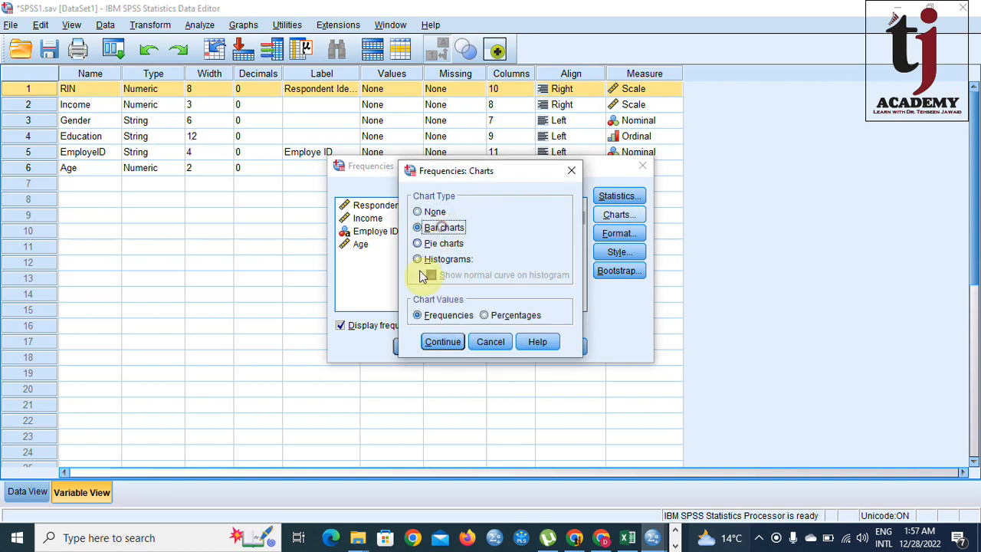
{"action": "left_click", "coordinate": [443, 343]}
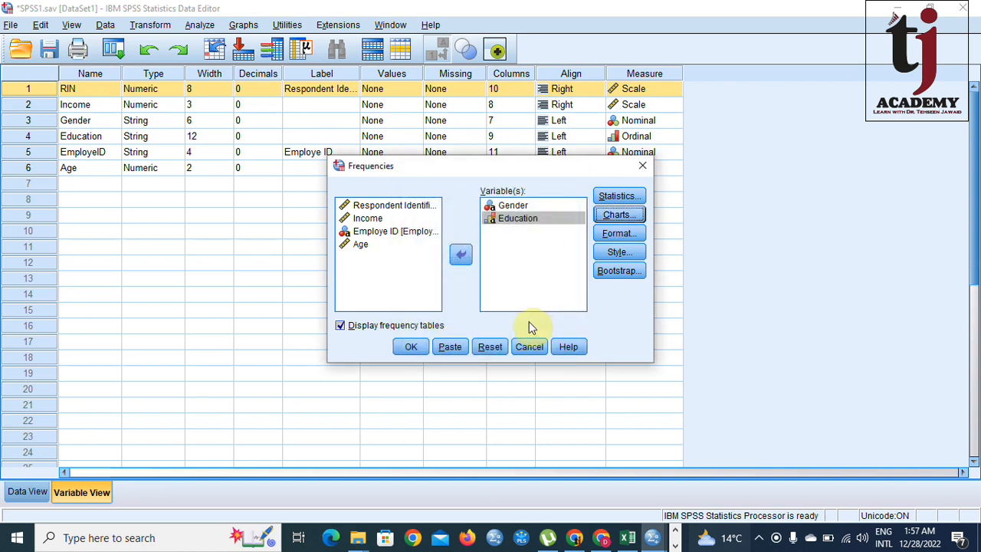
{"action": "left_click", "coordinate": [407, 346]}
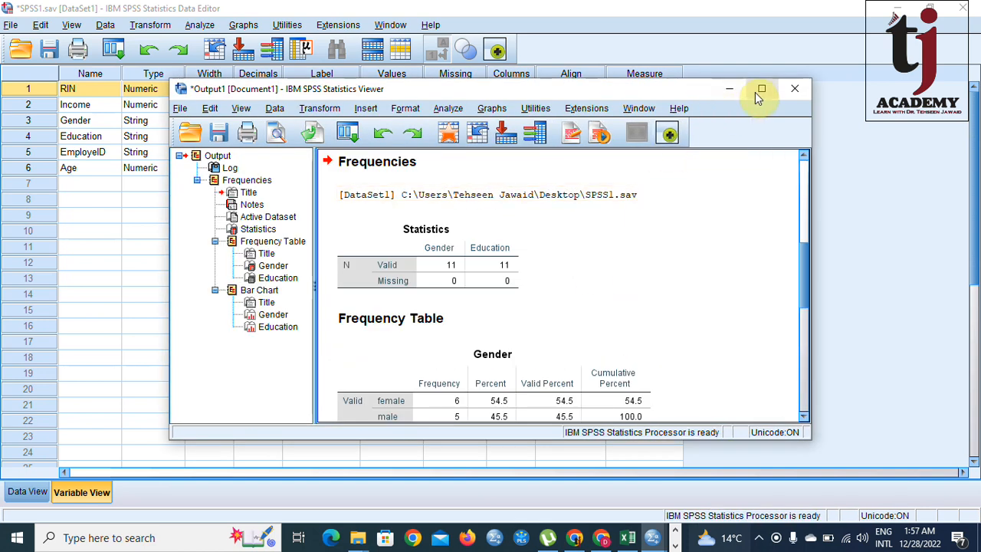
Step: Enlarge the output viewer, examine the Gender and Education frequency tables and bar charts, and put the viewer out of the way
{"action": "left_click", "coordinate": [761, 88]}
{"action": "scroll", "coordinate": [549, 367], "scroll_direction": "down", "scroll_amount": 3}
{"action": "left_click", "coordinate": [312, 224]}
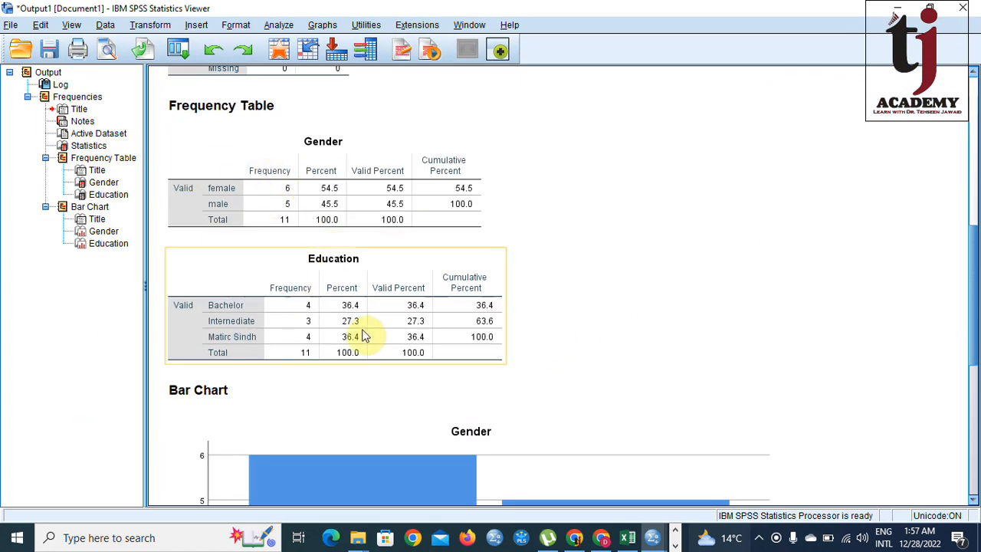
{"action": "scroll", "coordinate": [648, 322], "scroll_direction": "down", "scroll_amount": 4}
{"action": "scroll", "coordinate": [792, 299], "scroll_direction": "down", "scroll_amount": 10}
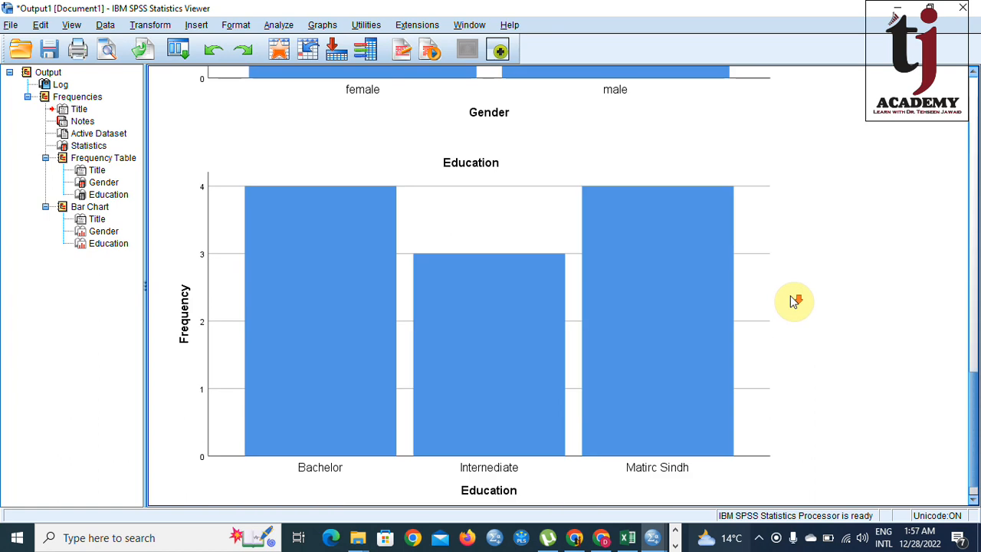
{"action": "left_click", "coordinate": [905, 8]}
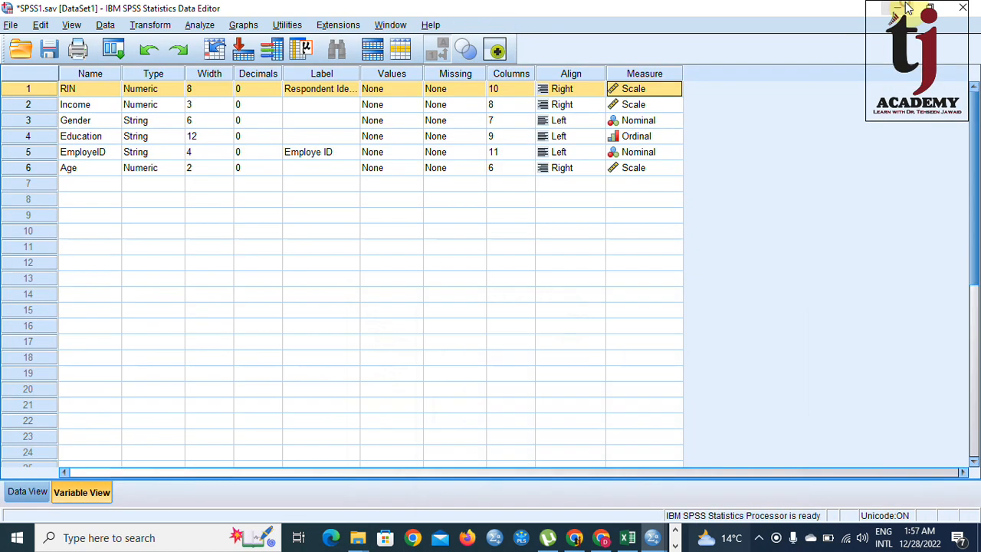
Step: Check which variables the Descriptives analysis offers, and close it without running
{"action": "left_click", "coordinate": [199, 25]}
{"action": "mouse_move", "coordinate": [265, 60]}
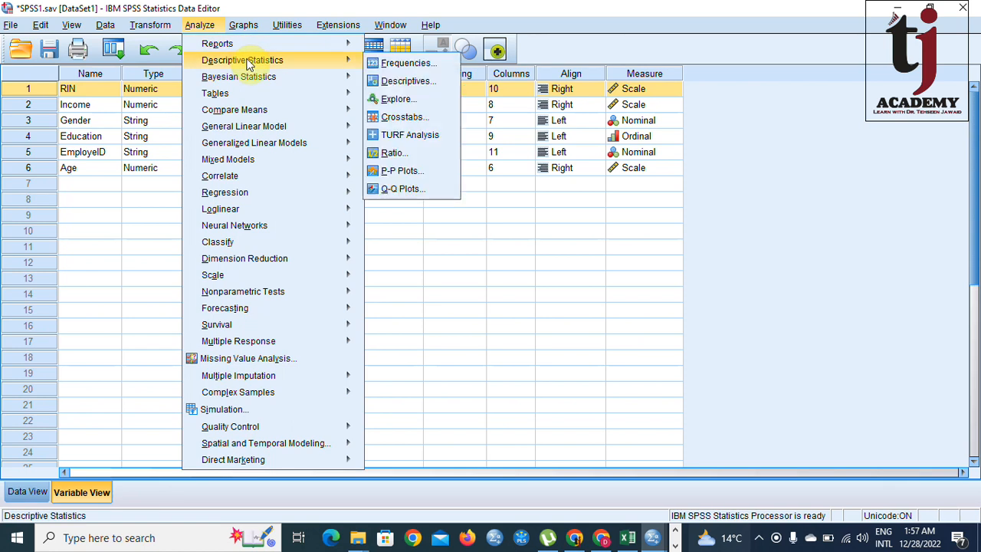
{"action": "left_click", "coordinate": [402, 80]}
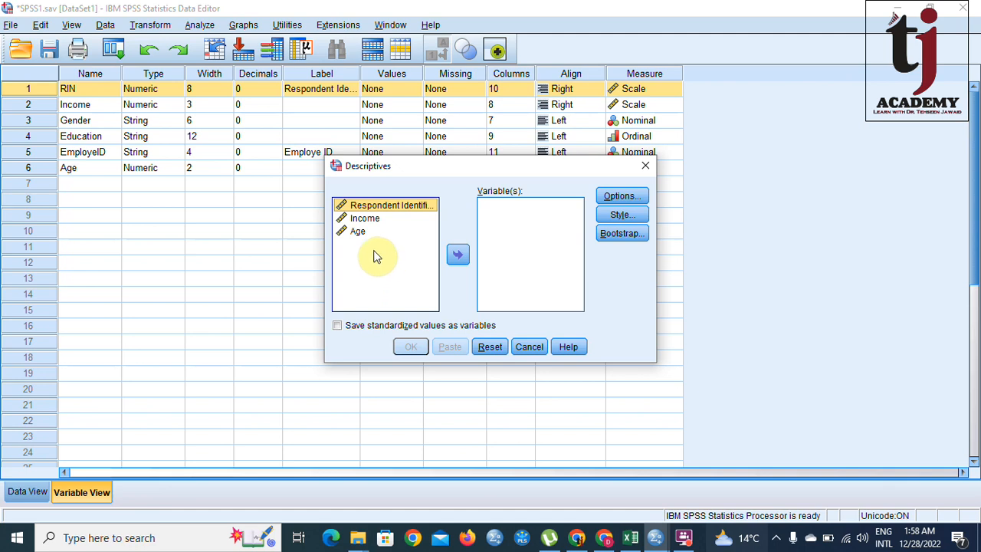
{"action": "left_click", "coordinate": [529, 346]}
Step: Check which variables One-Way ANOVA offers for the dependent list and factor, and leave it without running
{"action": "left_click", "coordinate": [212, 27]}
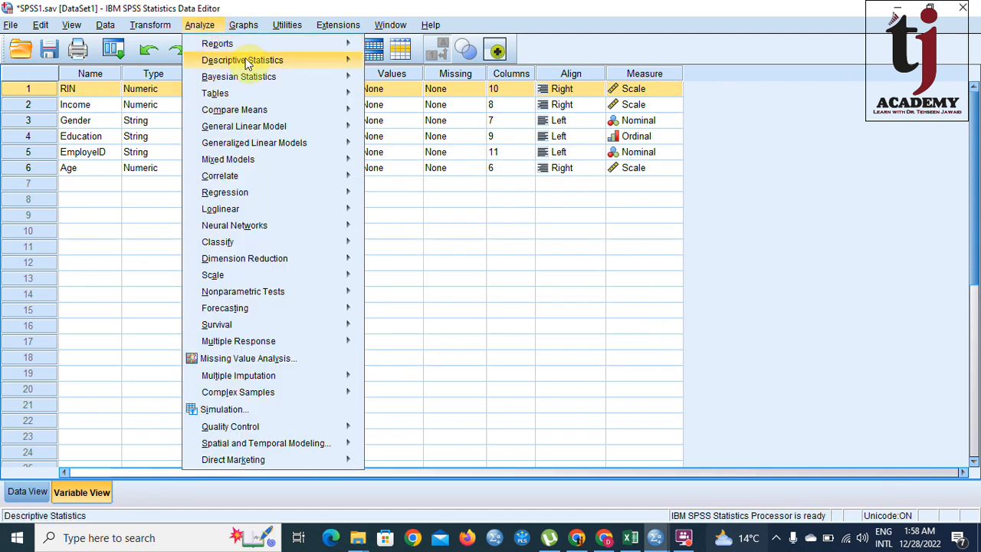
{"action": "mouse_move", "coordinate": [277, 110]}
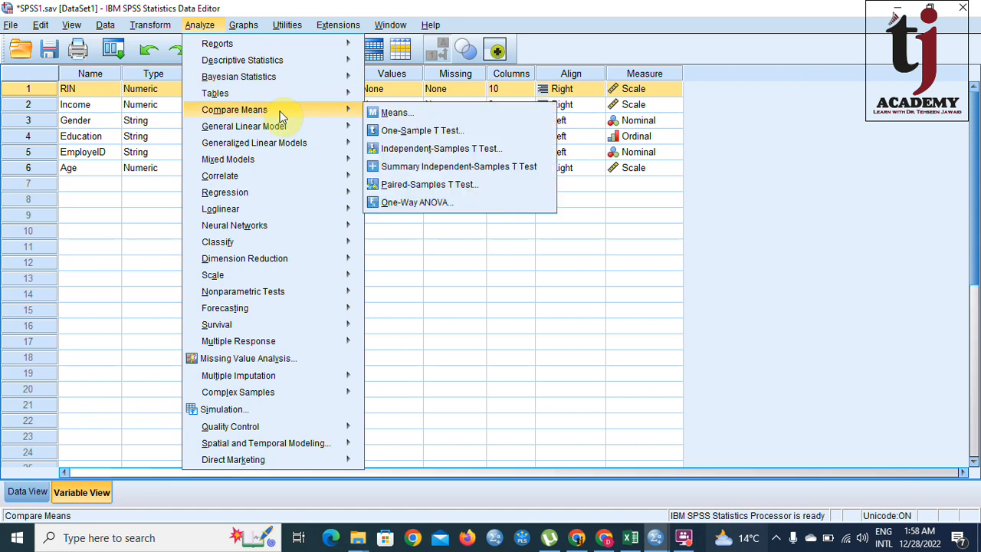
{"action": "left_click", "coordinate": [453, 201]}
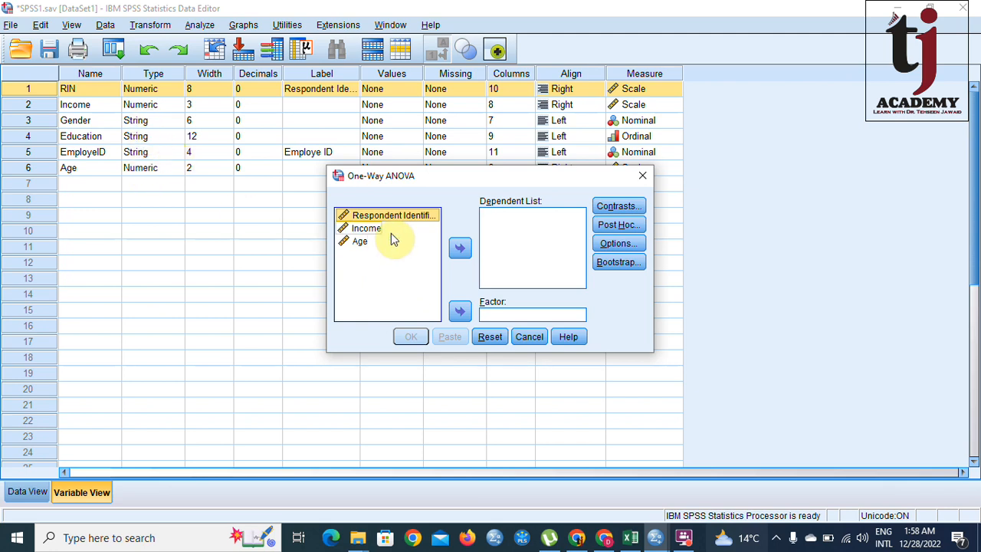
{"action": "left_click", "coordinate": [528, 337]}
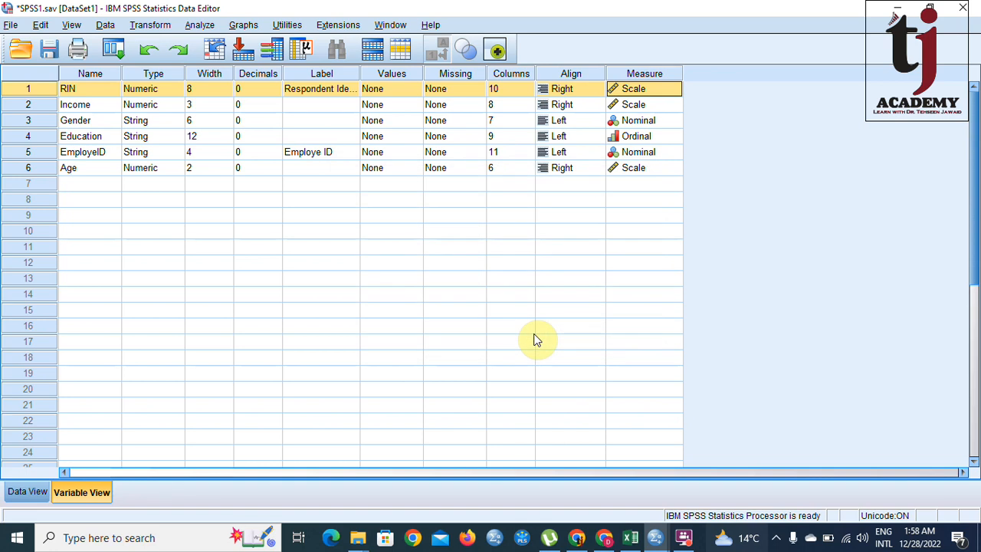
Step: Inspect the Gender variable's type settings without changing them, and look at its values in the data
{"action": "left_click", "coordinate": [177, 127]}
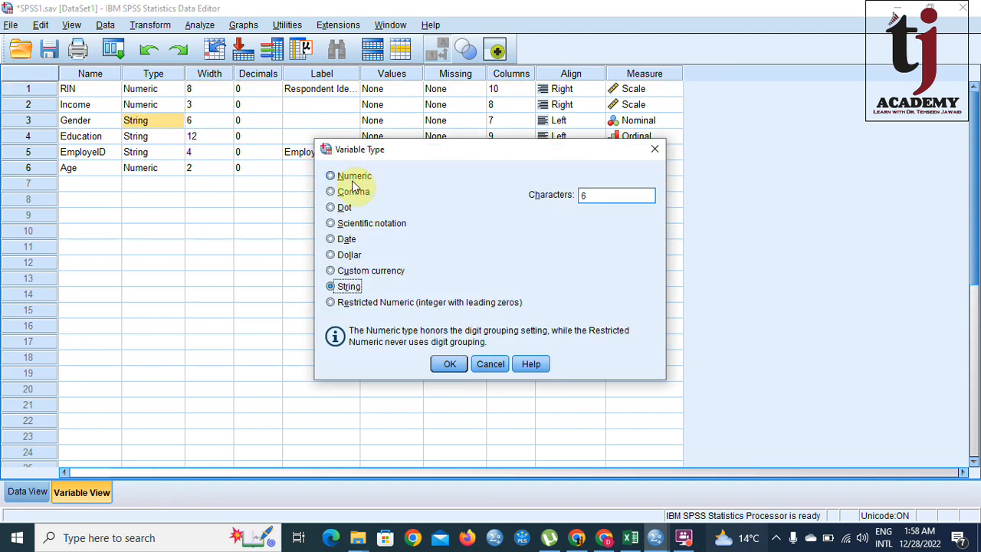
{"action": "left_click", "coordinate": [484, 361]}
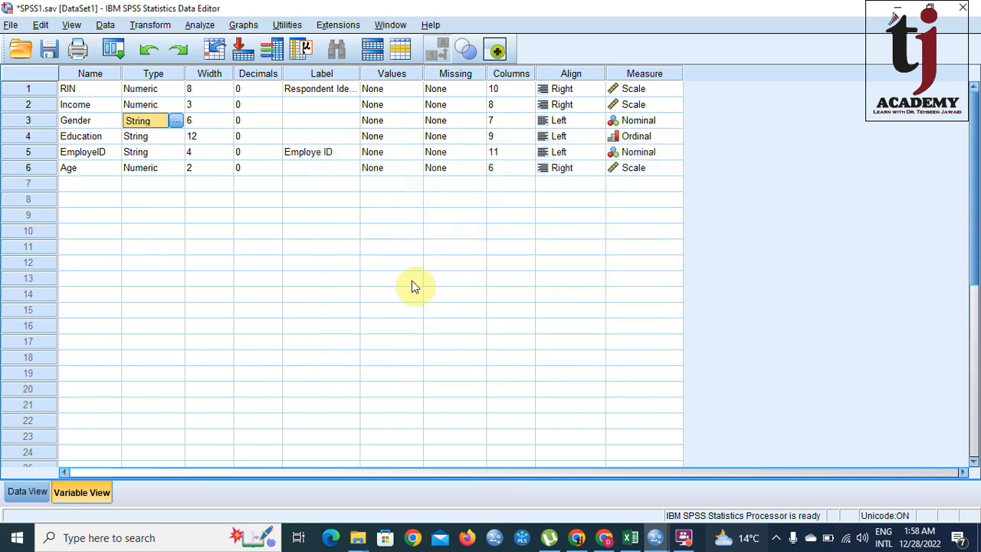
{"action": "left_click", "coordinate": [35, 491]}
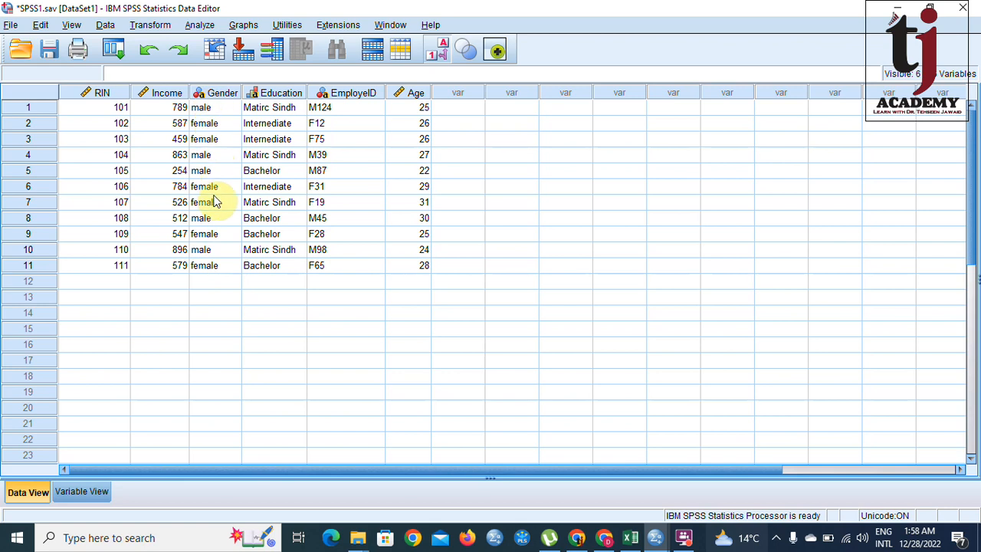
{"action": "left_click", "coordinate": [81, 491]}
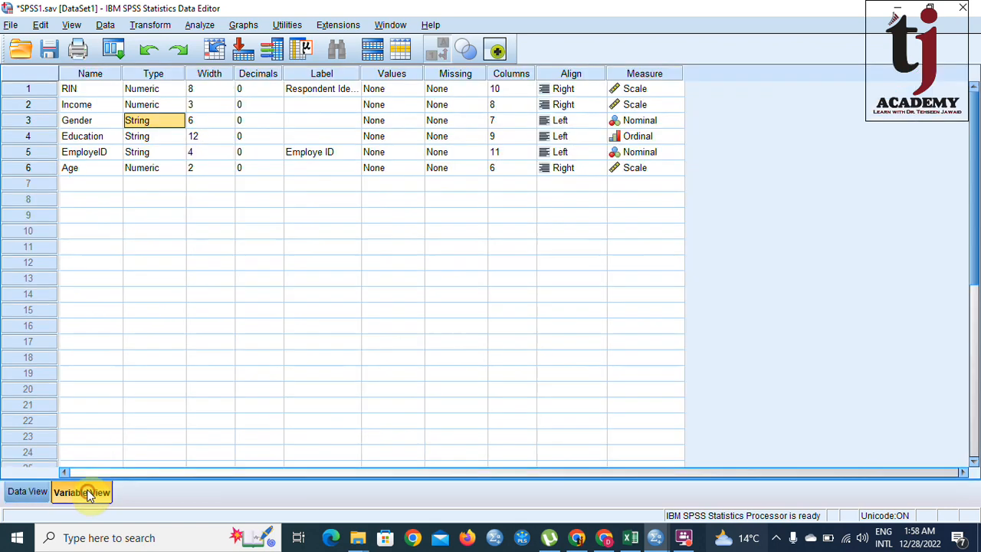
Step: Try changing the Gender variable's type to Numeric, check its data values, undo the change and return to the variable list
{"action": "left_click", "coordinate": [176, 120]}
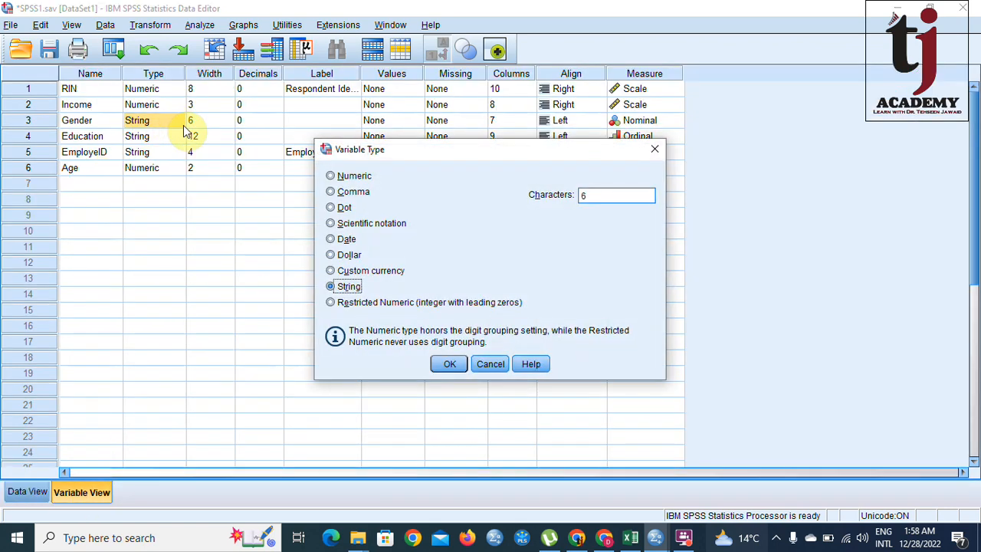
{"action": "left_click", "coordinate": [339, 177]}
{"action": "left_click", "coordinate": [446, 362]}
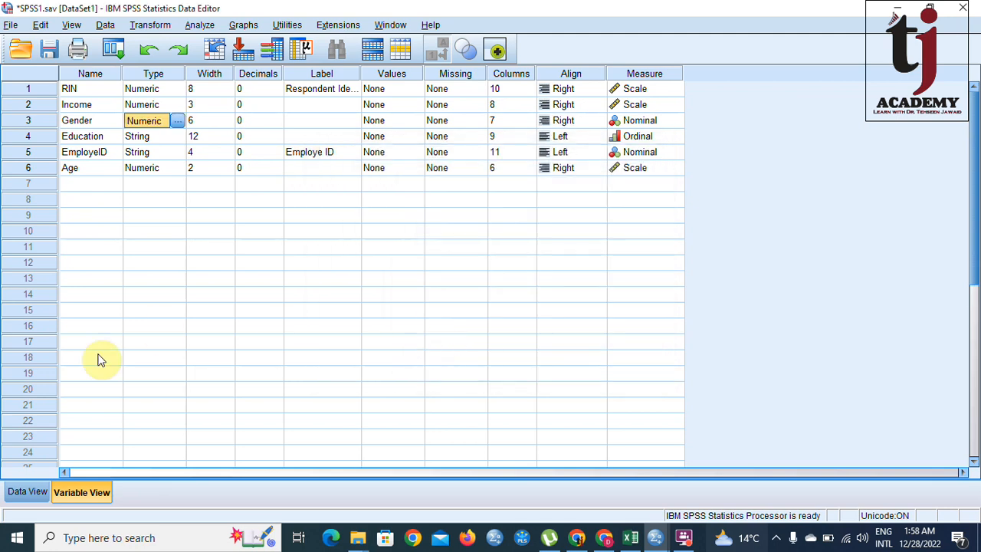
{"action": "left_click", "coordinate": [31, 492]}
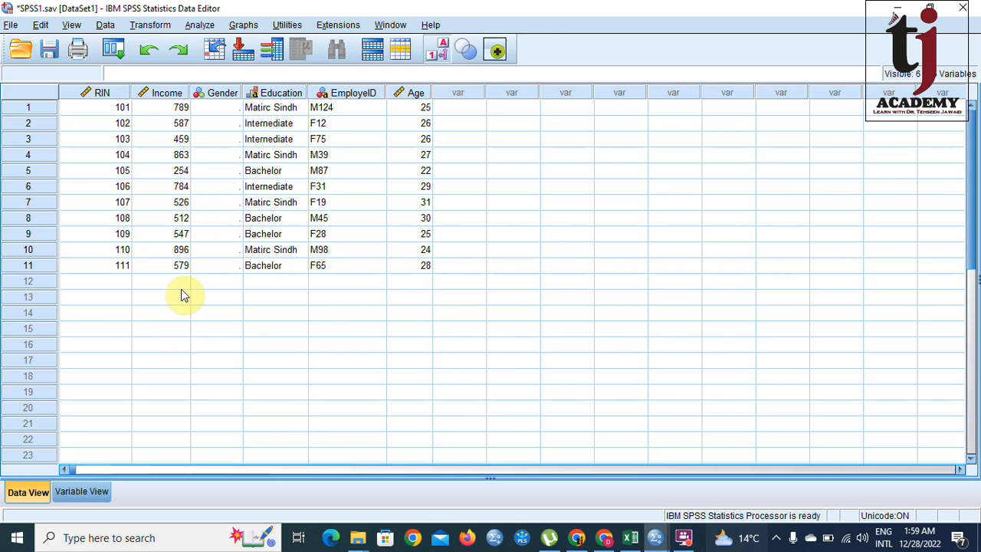
{"action": "key", "text": "ctrl+z"}
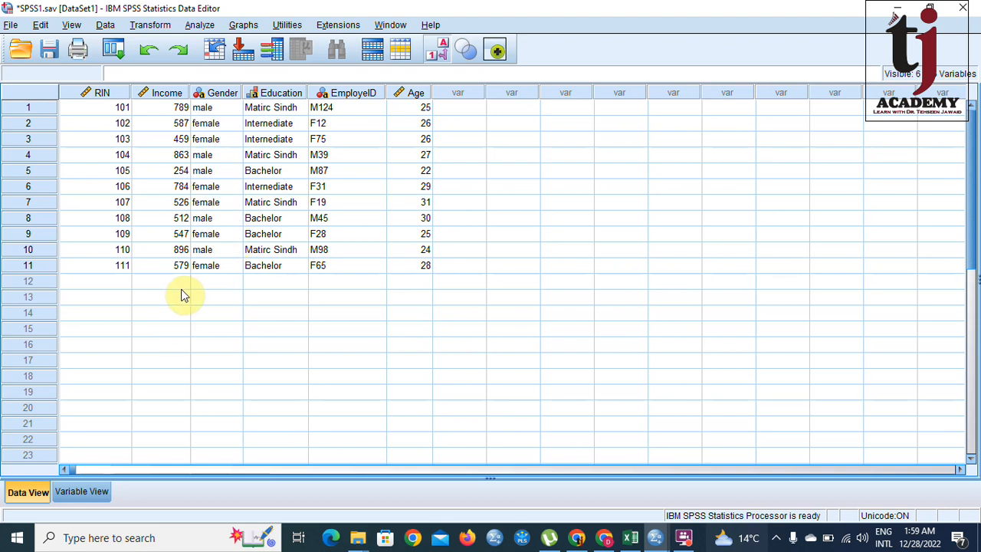
{"action": "left_click", "coordinate": [82, 491]}
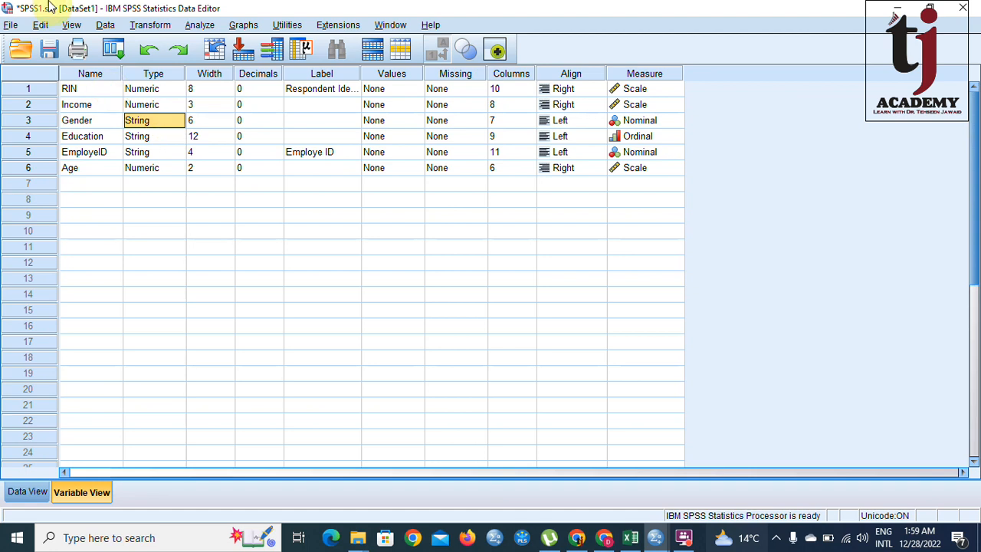
Step: Set up an Automatic Recode of Gender into a new variable named Gender2
{"action": "left_click", "coordinate": [151, 24]}
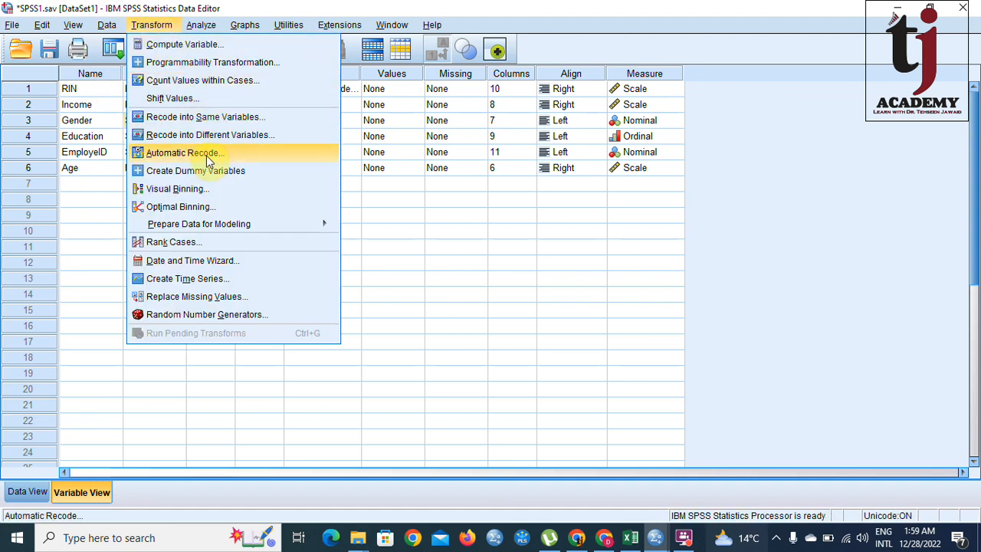
{"action": "left_click", "coordinate": [182, 152]}
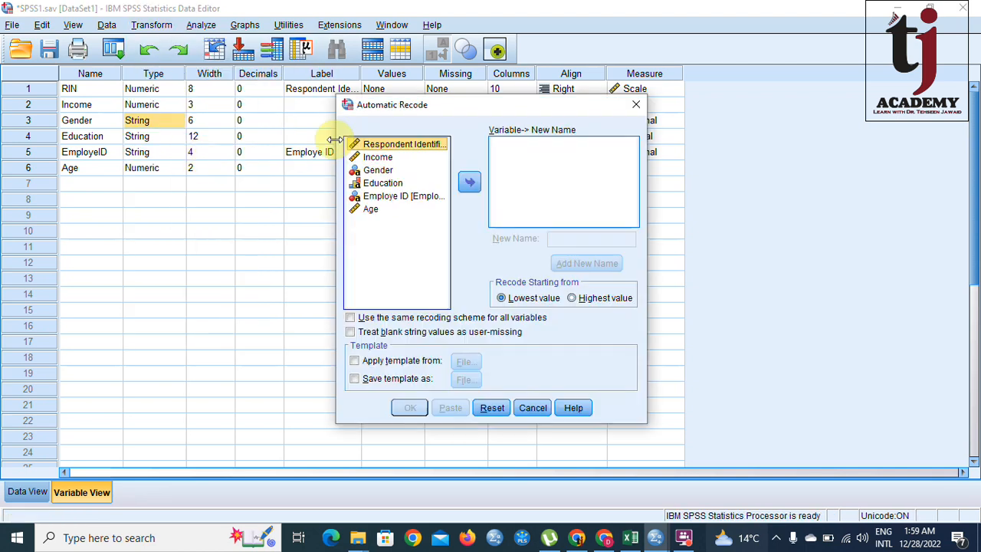
{"action": "left_click", "coordinate": [389, 175]}
{"action": "left_click", "coordinate": [469, 182]}
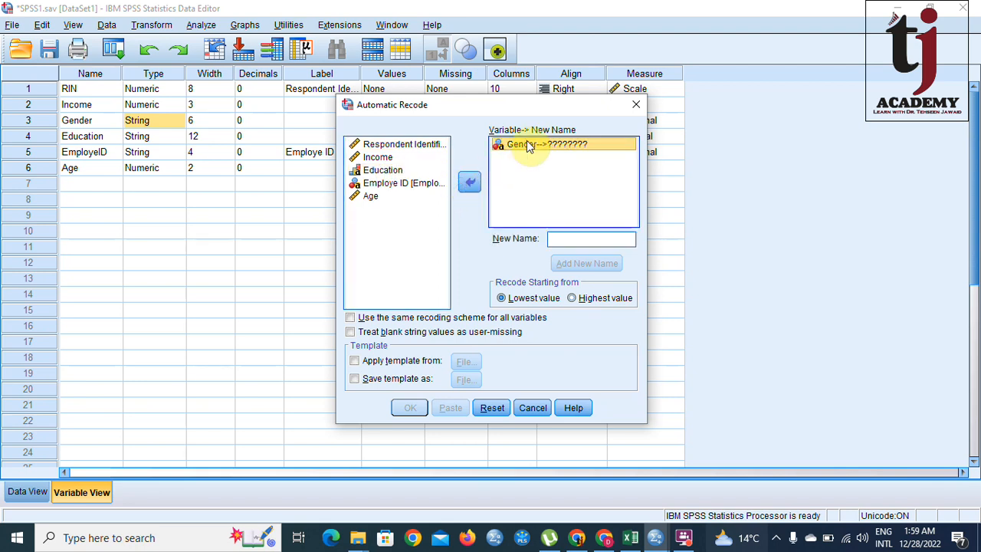
{"action": "left_click", "coordinate": [571, 240]}
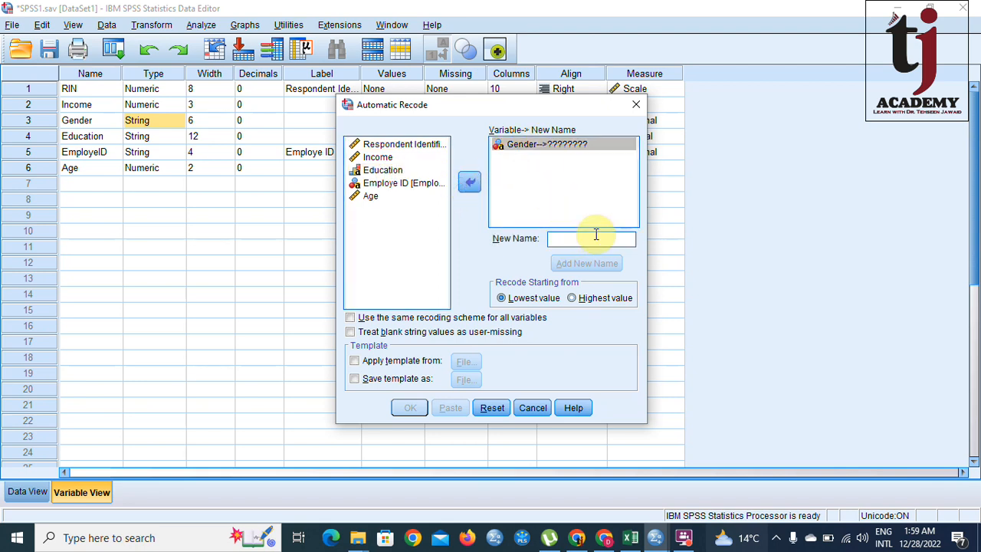
{"action": "type", "text": "Gender2"}
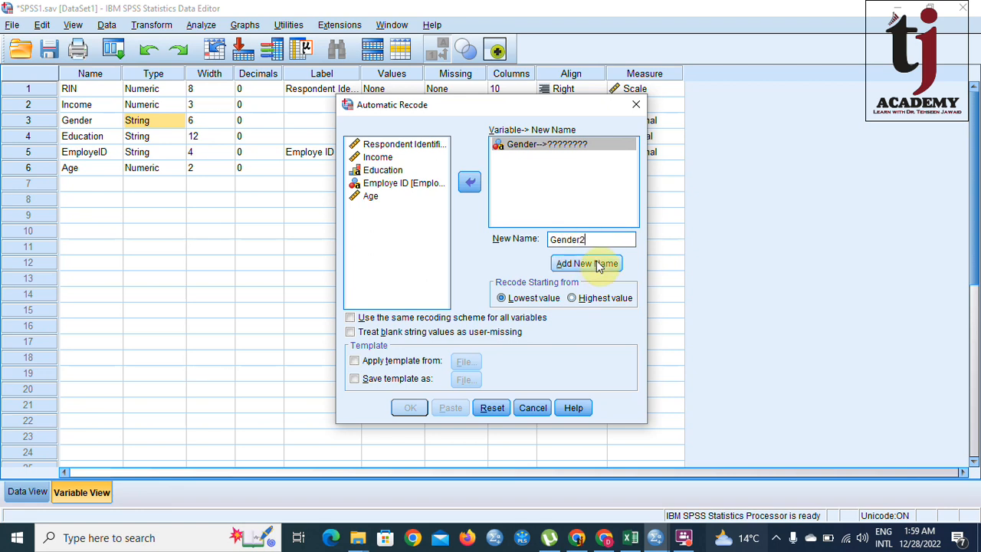
{"action": "left_click", "coordinate": [598, 264]}
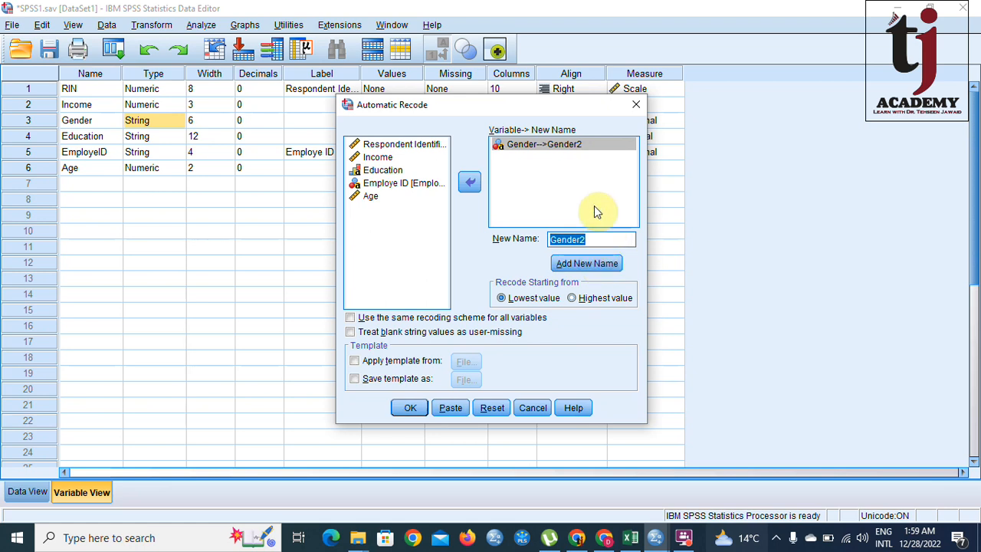
Step: Add Education to the automatic recode with the new name Education2, and run the recode starting from the lowest value
{"action": "left_click", "coordinate": [382, 170]}
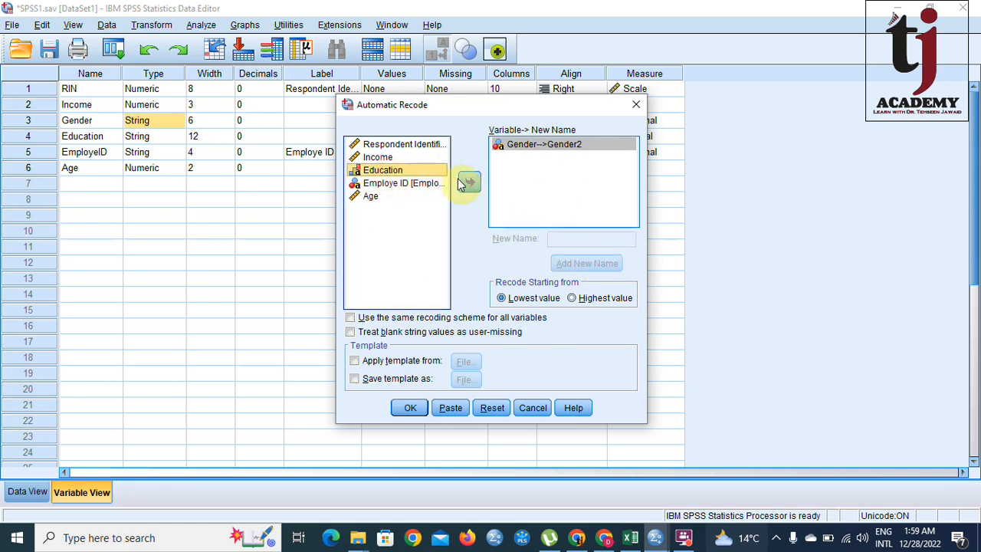
{"action": "left_click", "coordinate": [468, 182]}
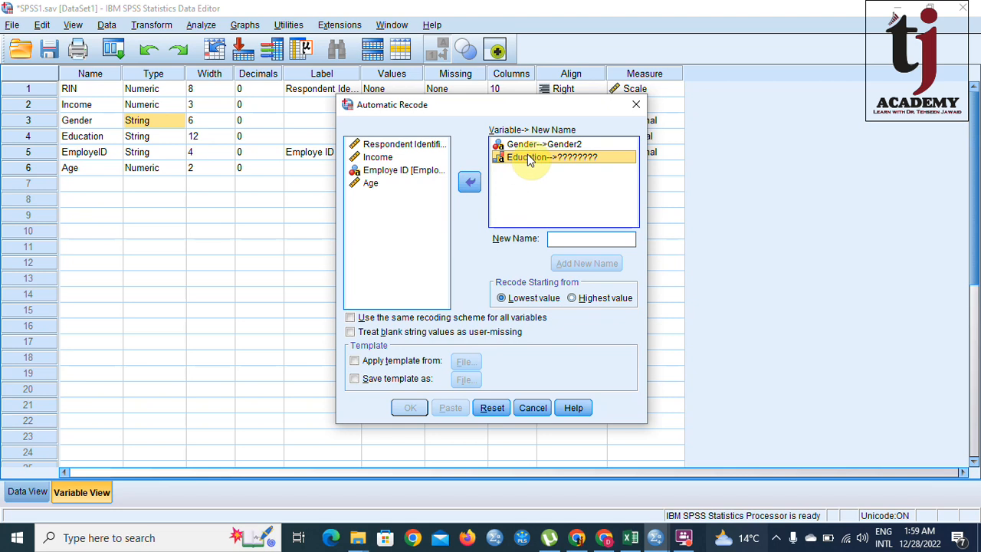
{"action": "left_click", "coordinate": [576, 241]}
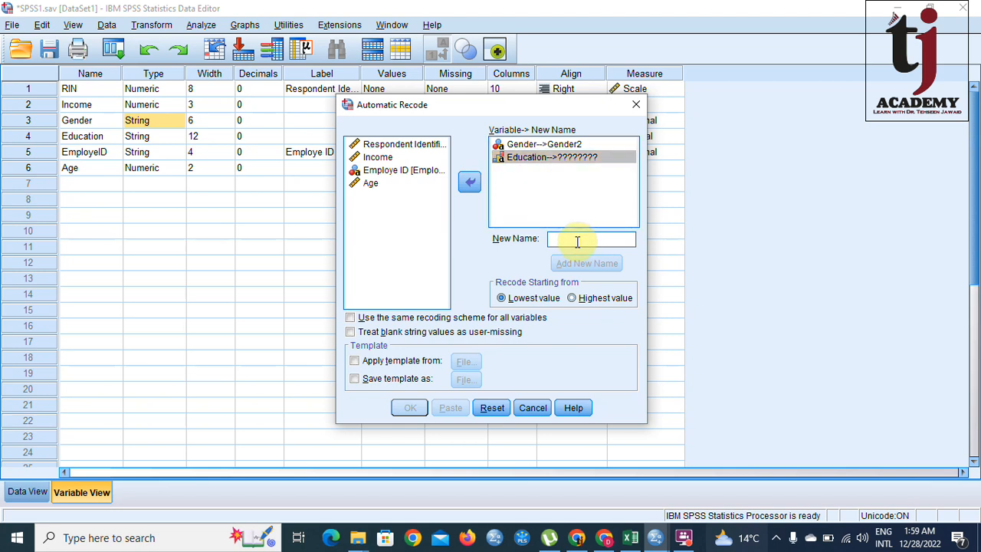
{"action": "type", "text": "Education2"}
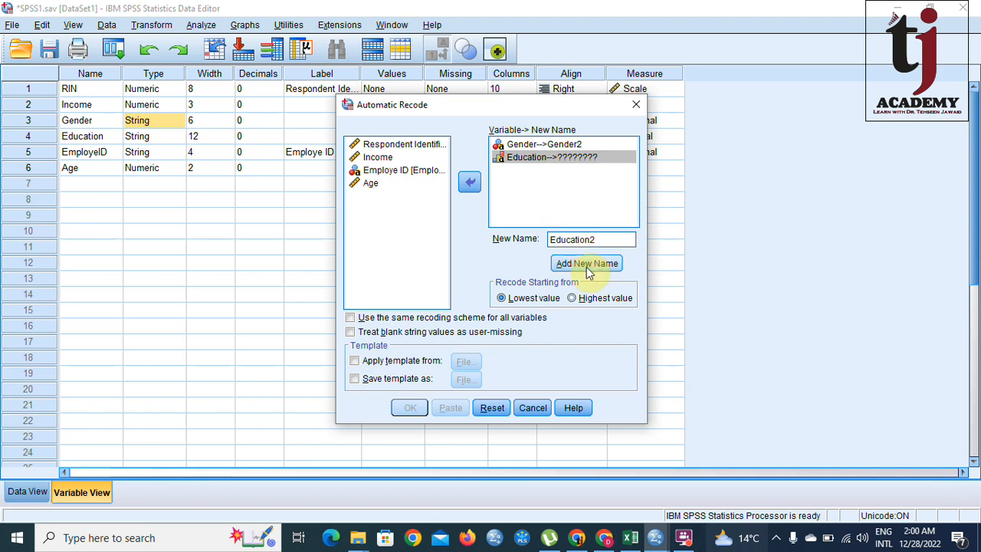
{"action": "left_click", "coordinate": [582, 263]}
{"action": "left_click", "coordinate": [410, 410]}
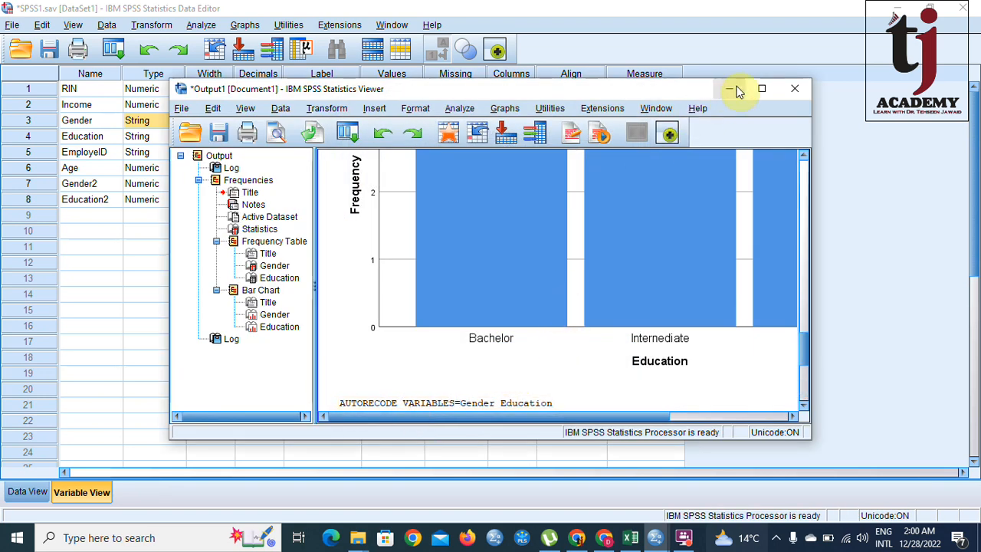
Step: Set the output window aside, look over the Gender2 and Education2 values in the data, and return to the variable list
{"action": "left_click", "coordinate": [730, 90]}
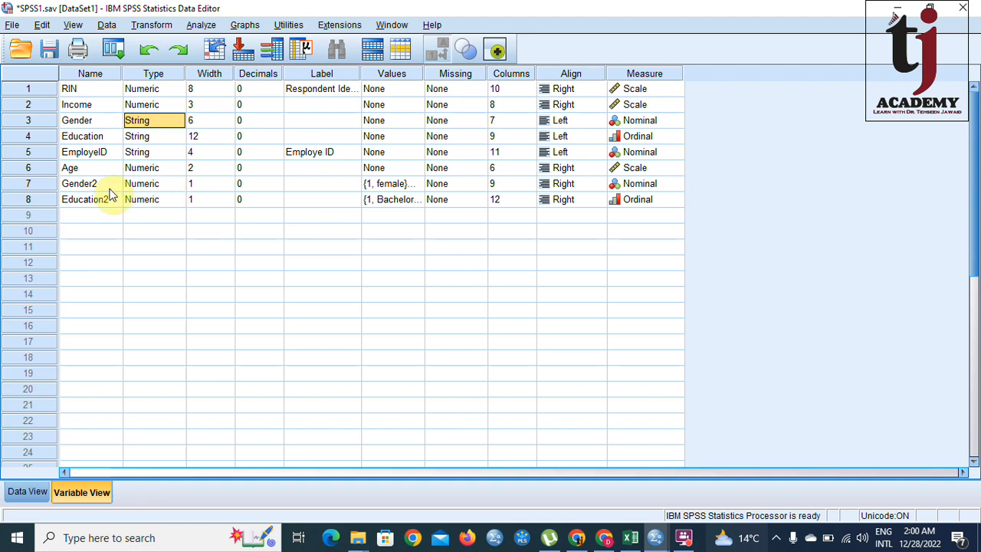
{"action": "left_click", "coordinate": [28, 491]}
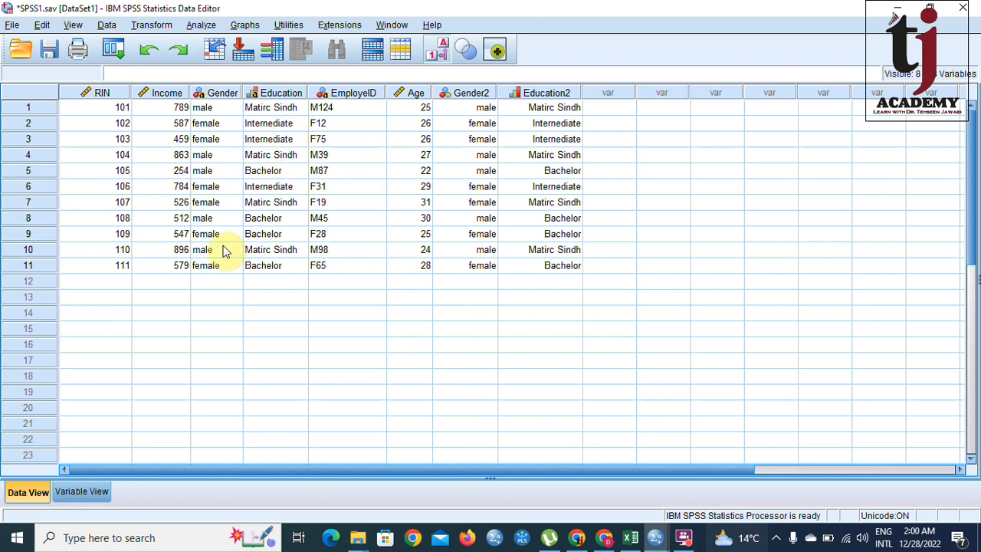
{"action": "left_click", "coordinate": [81, 492]}
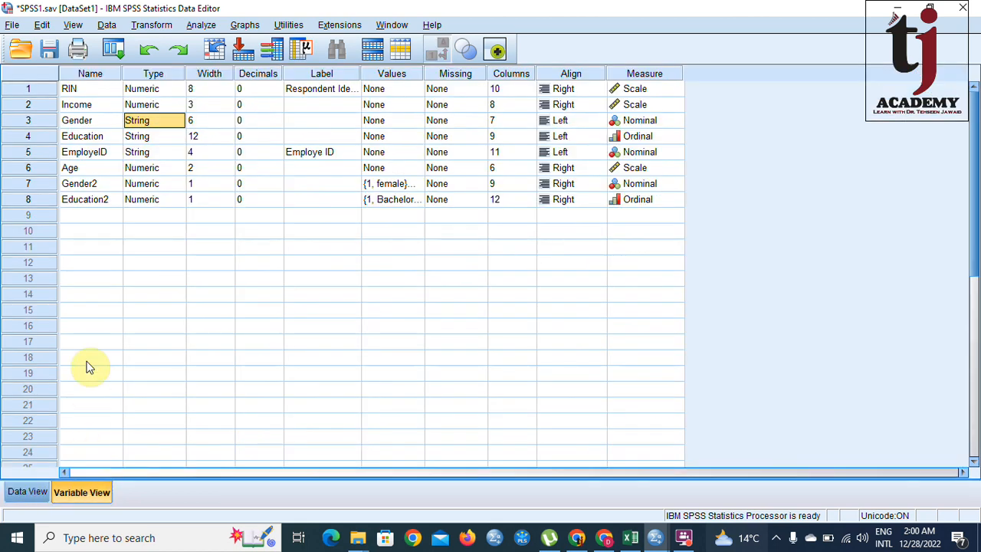
Step: Inspect the value labels of Gender2 and Education2 without changing them
{"action": "left_click", "coordinate": [414, 183]}
{"action": "left_click", "coordinate": [418, 183]}
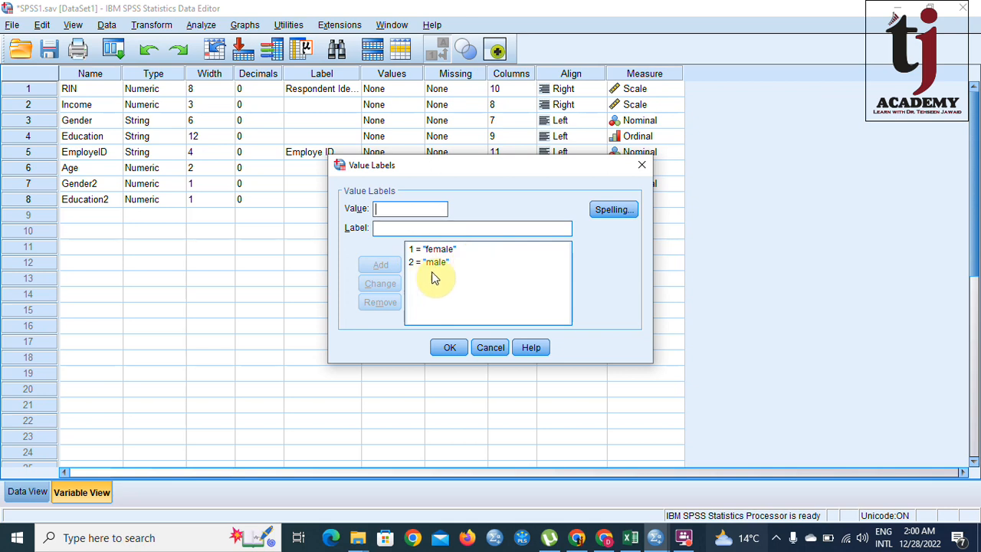
{"action": "left_click", "coordinate": [492, 347]}
{"action": "left_click", "coordinate": [412, 200]}
{"action": "left_click", "coordinate": [418, 199]}
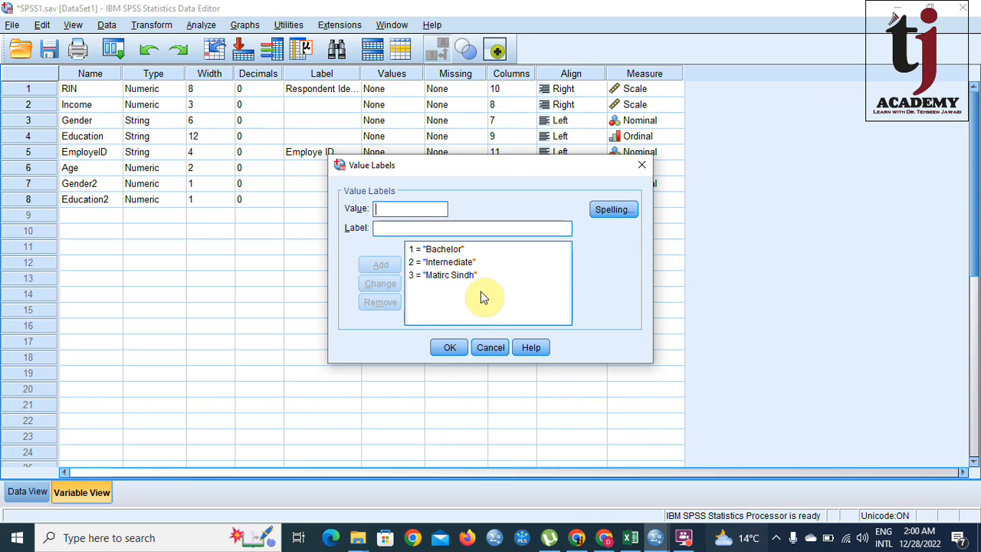
{"action": "left_click", "coordinate": [450, 348]}
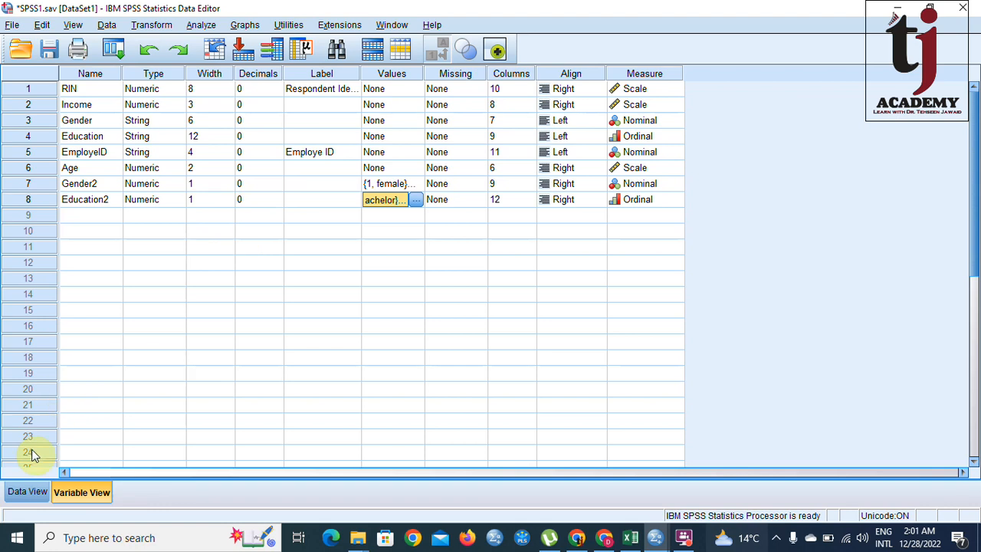
Step: Compare the recoded Gender2 and Education2 columns with the original Gender and Education columns in the data
{"action": "left_click", "coordinate": [23, 492]}
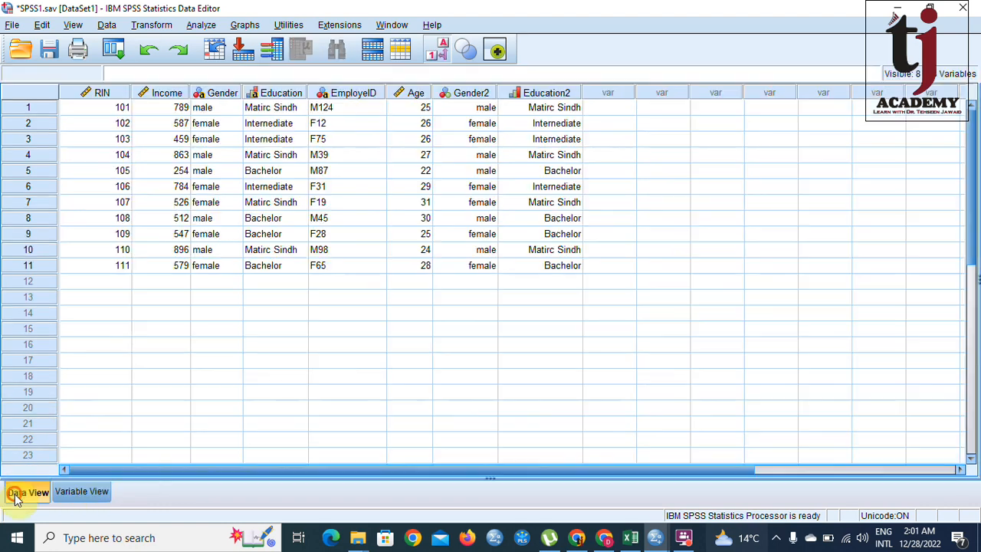
{"action": "left_click", "coordinate": [471, 92]}
{"action": "left_click", "coordinate": [540, 93]}
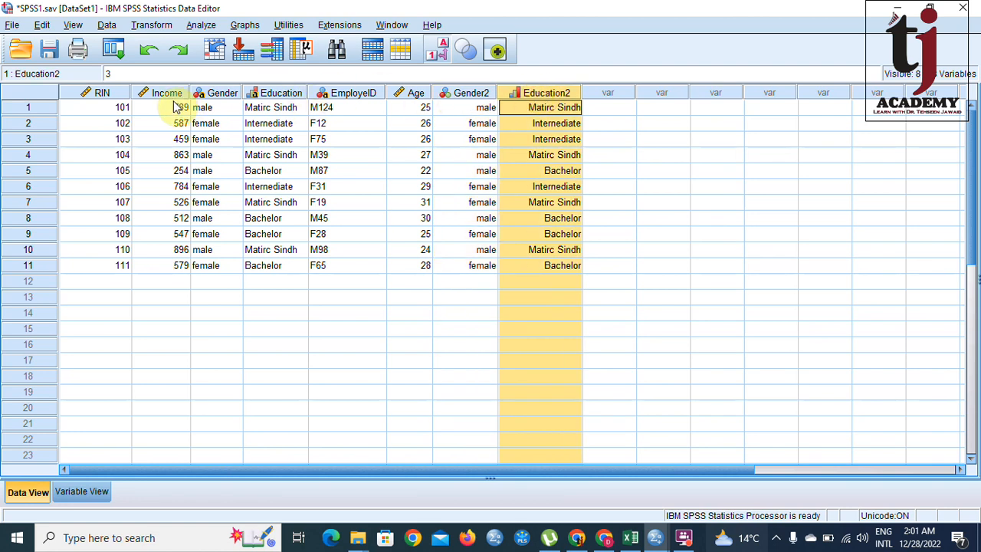
{"action": "left_click", "coordinate": [218, 93]}
{"action": "left_click", "coordinate": [275, 93]}
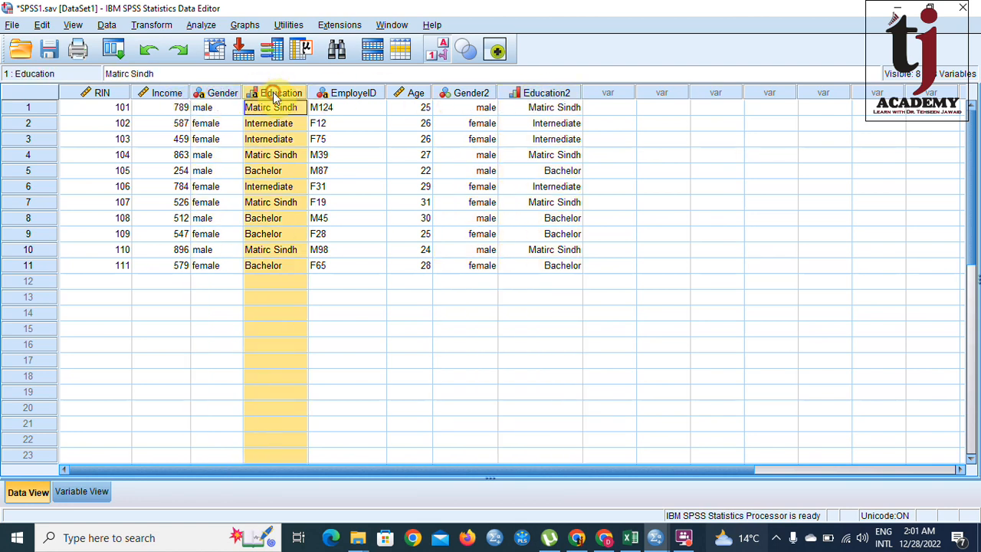
{"action": "left_click", "coordinate": [471, 92]}
{"action": "left_click", "coordinate": [546, 92]}
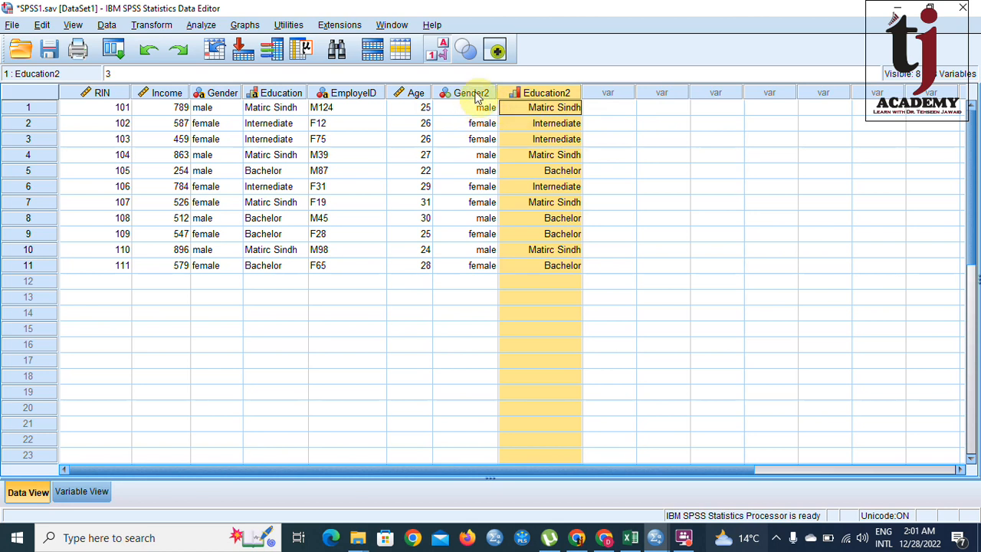
Step: Switch the data display between value labels and numeric codes to check Gender2 and Education2 against the original string columns
{"action": "left_click", "coordinate": [445, 56]}
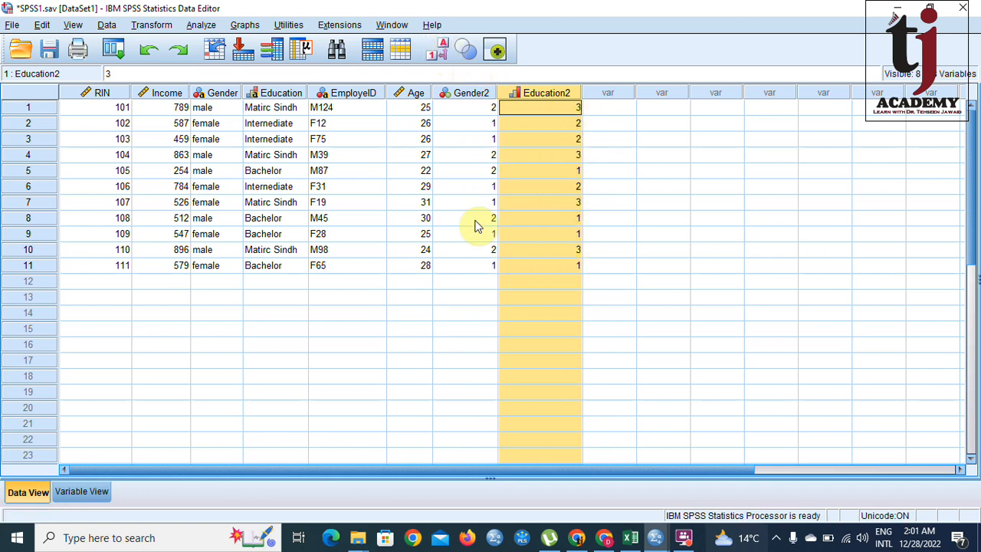
{"action": "left_click", "coordinate": [438, 51]}
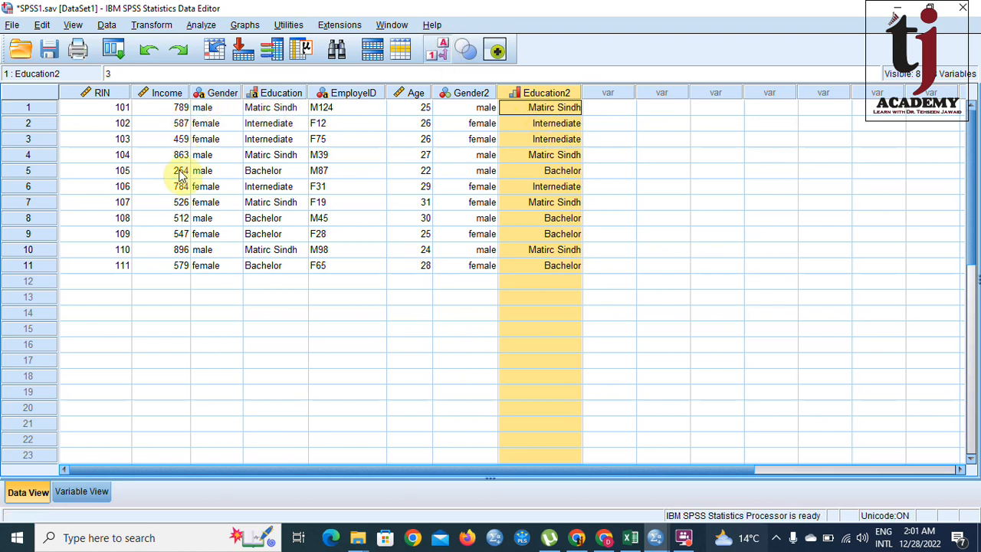
{"action": "left_click", "coordinate": [225, 93]}
{"action": "left_click", "coordinate": [264, 93]}
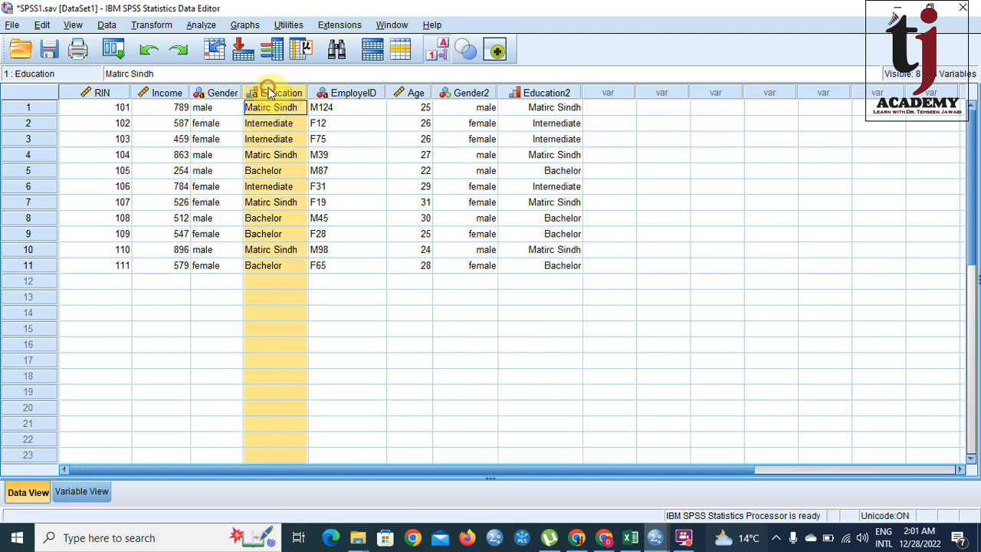
{"action": "left_click_drag", "start_coordinate": [466, 93], "coordinate": [525, 90]}
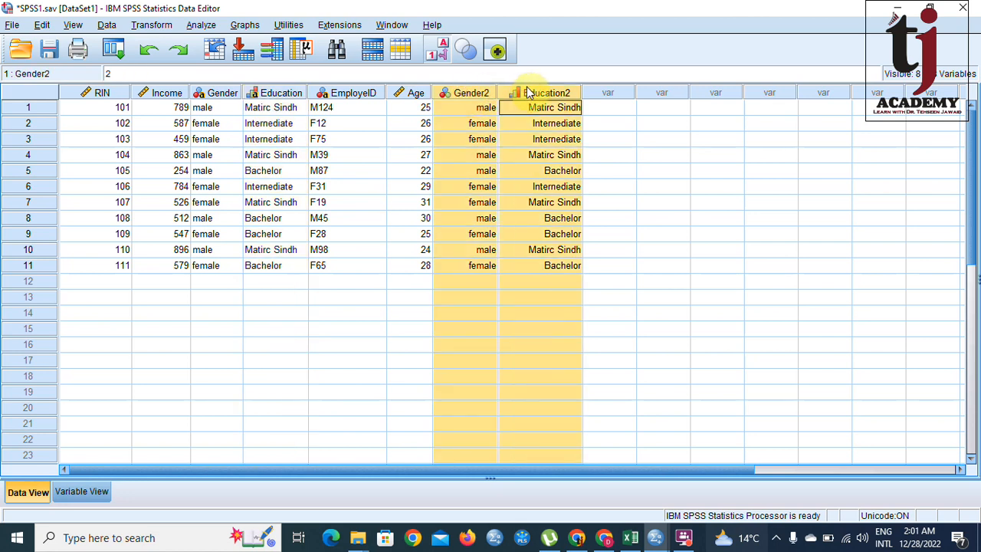
{"action": "left_click", "coordinate": [437, 50]}
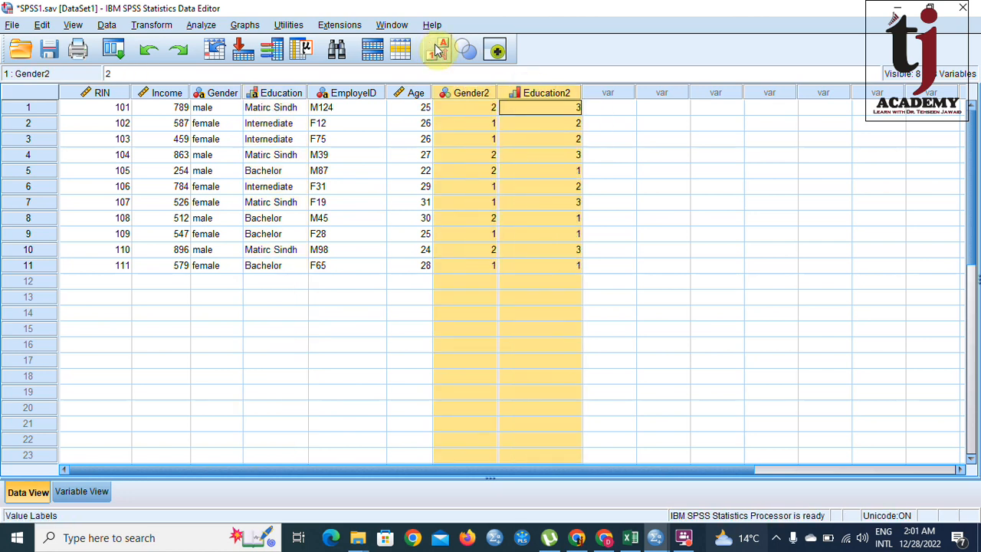
{"action": "left_click", "coordinate": [437, 51]}
{"action": "left_click_drag", "start_coordinate": [224, 93], "coordinate": [324, 93]}
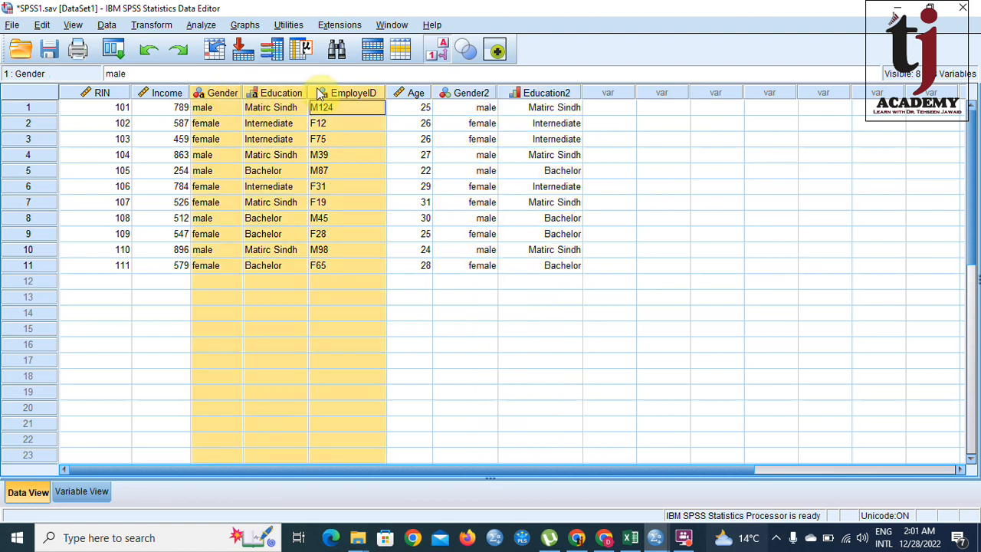
{"action": "left_click", "coordinate": [106, 24]}
{"action": "mouse_move", "coordinate": [76, 26]}
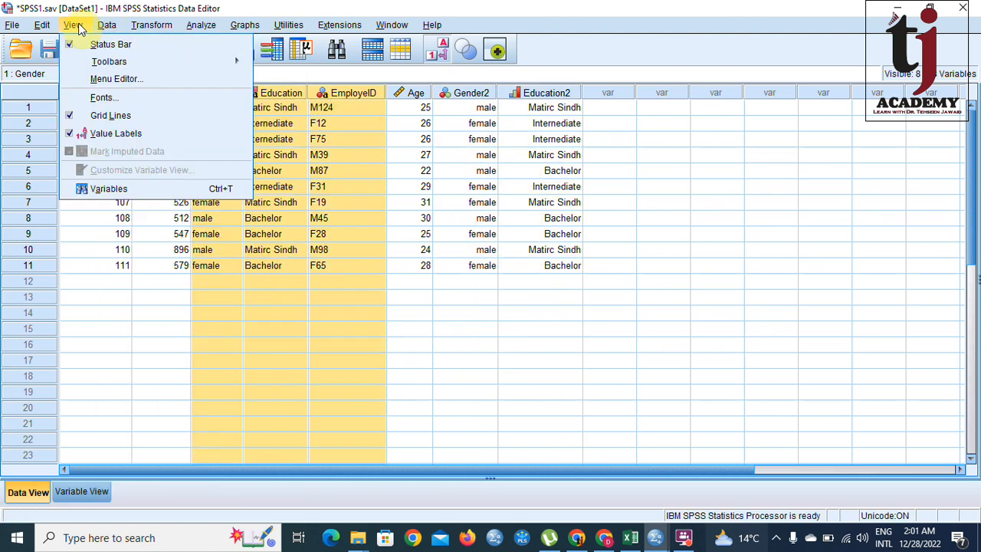
{"action": "mouse_move", "coordinate": [44, 25]}
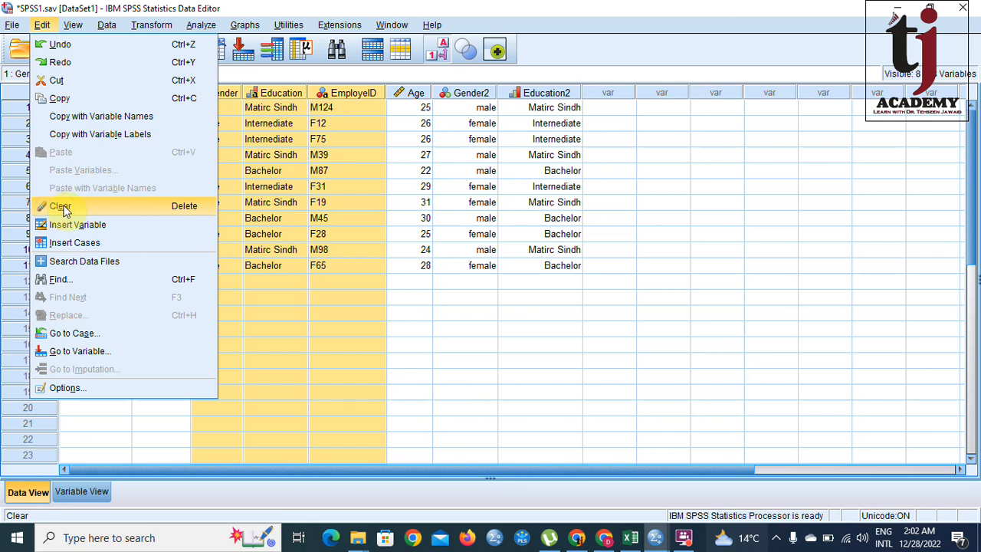
{"action": "left_click", "coordinate": [483, 329]}
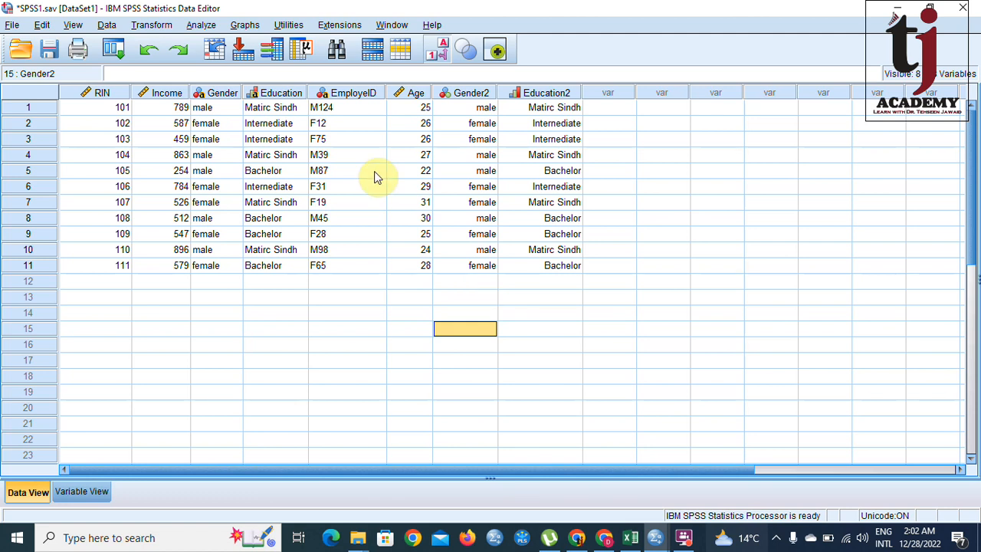
Step: Start defining a variable set named DataSet and list the available variables by name instead of label
{"action": "left_click", "coordinate": [299, 29]}
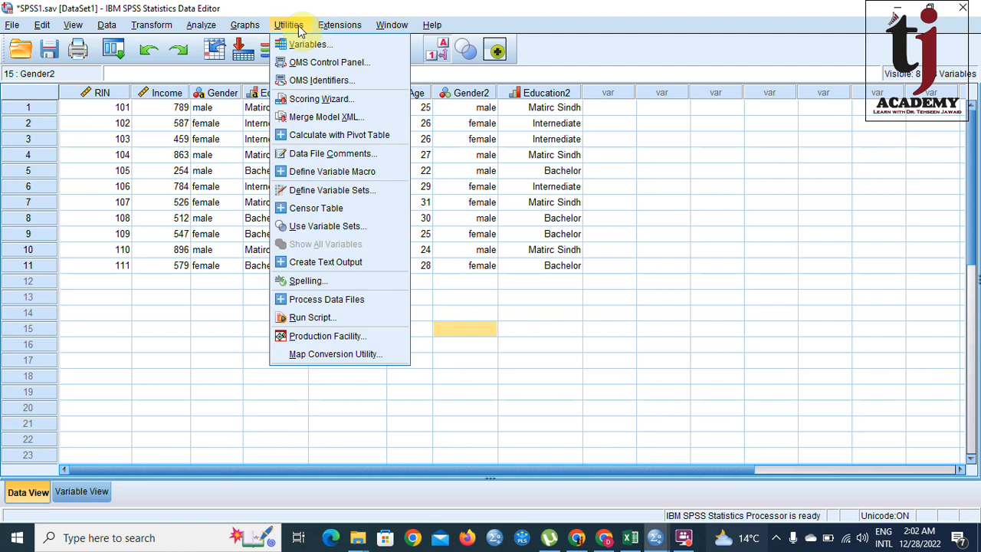
{"action": "left_click", "coordinate": [354, 190]}
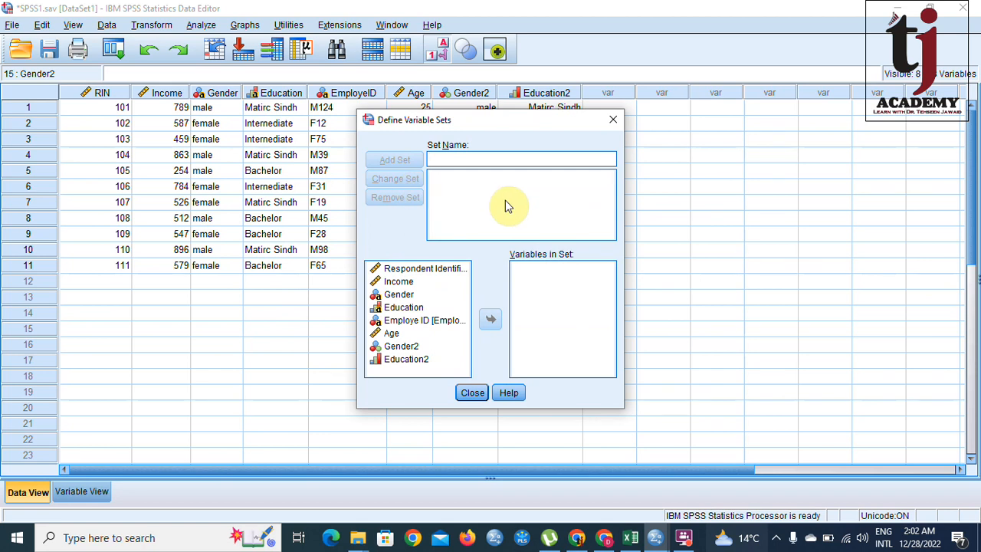
{"action": "left_click", "coordinate": [465, 159]}
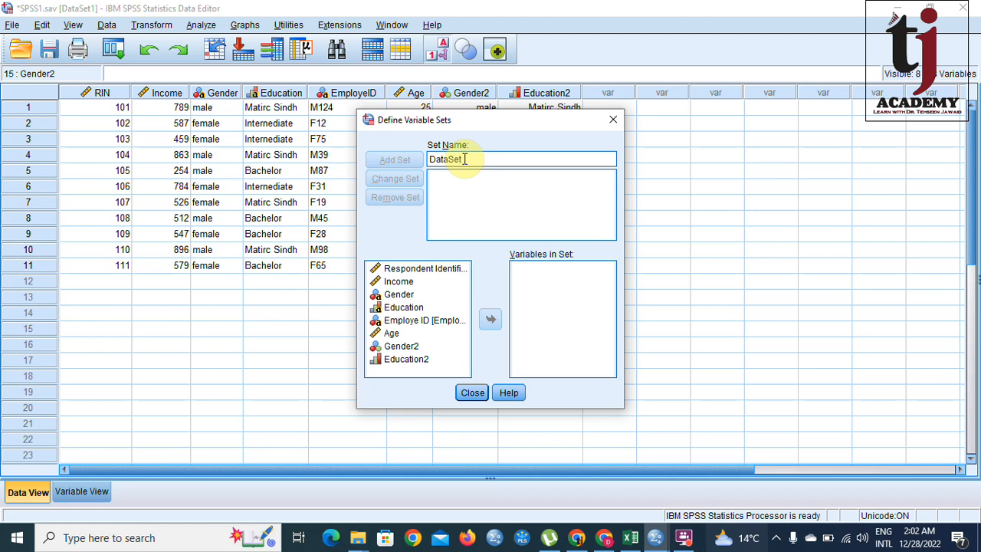
{"action": "left_click", "coordinate": [499, 186]}
{"action": "left_click", "coordinate": [484, 157]}
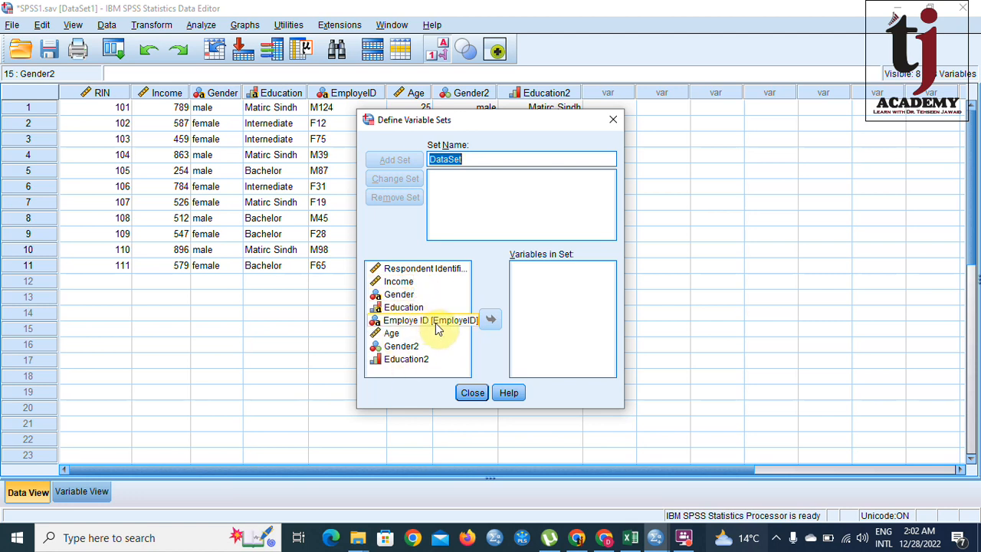
{"action": "right_click", "coordinate": [438, 274]}
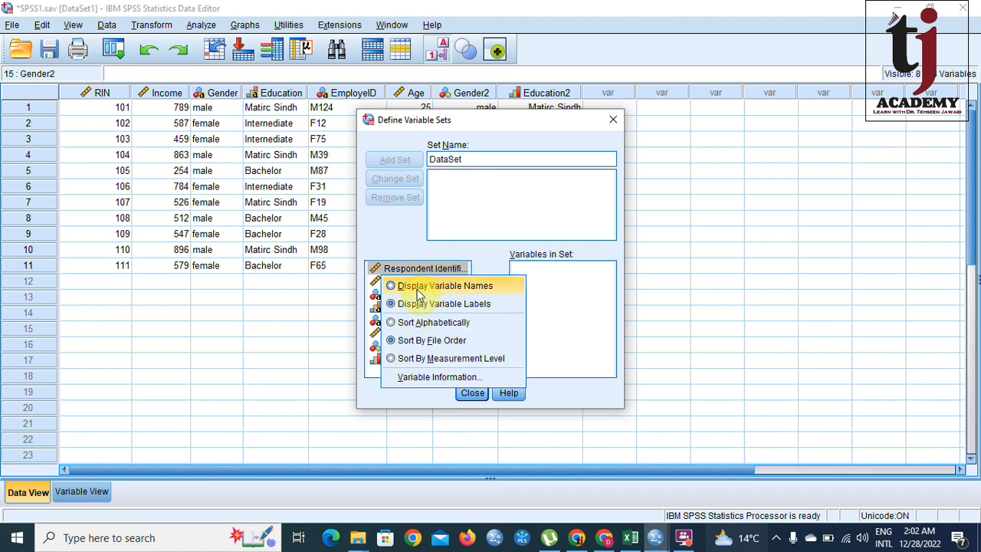
{"action": "left_click", "coordinate": [445, 285]}
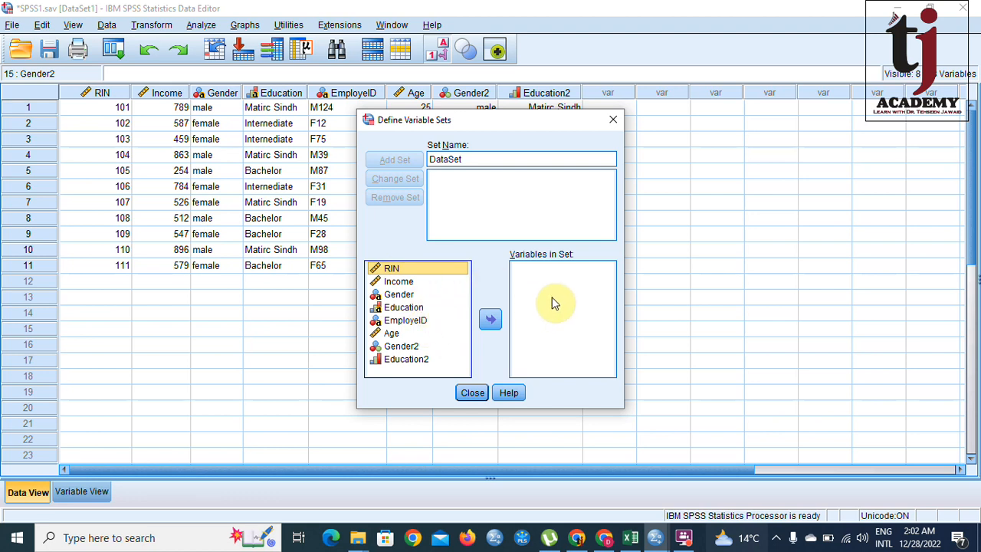
Step: Put RIN, Income, Age, Gender2 and Education2 into the DataSet variable set and add the set
{"action": "left_click", "coordinate": [491, 316]}
{"action": "left_click", "coordinate": [400, 268]}
{"action": "left_click", "coordinate": [491, 318]}
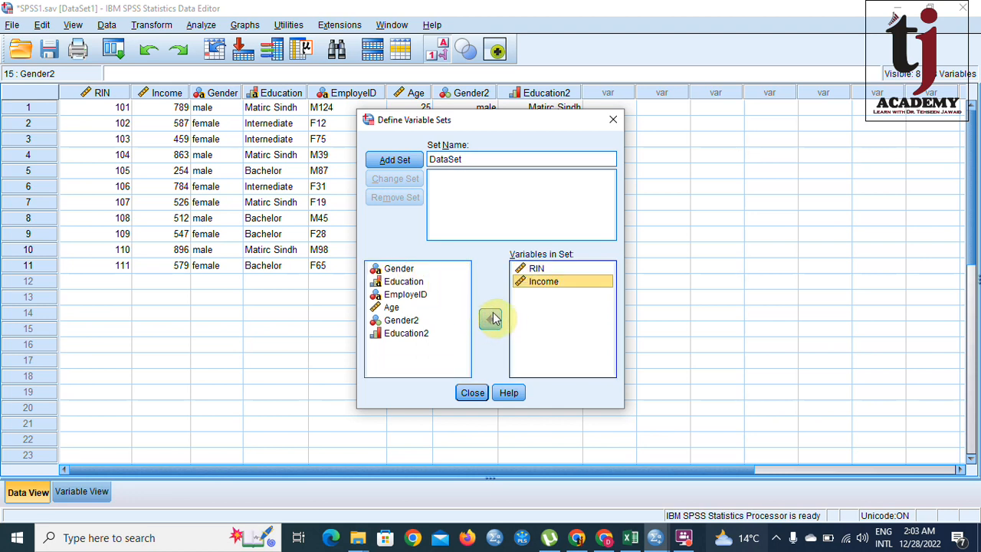
{"action": "double_click", "coordinate": [395, 309]}
{"action": "double_click", "coordinate": [401, 310]}
{"action": "double_click", "coordinate": [407, 308]}
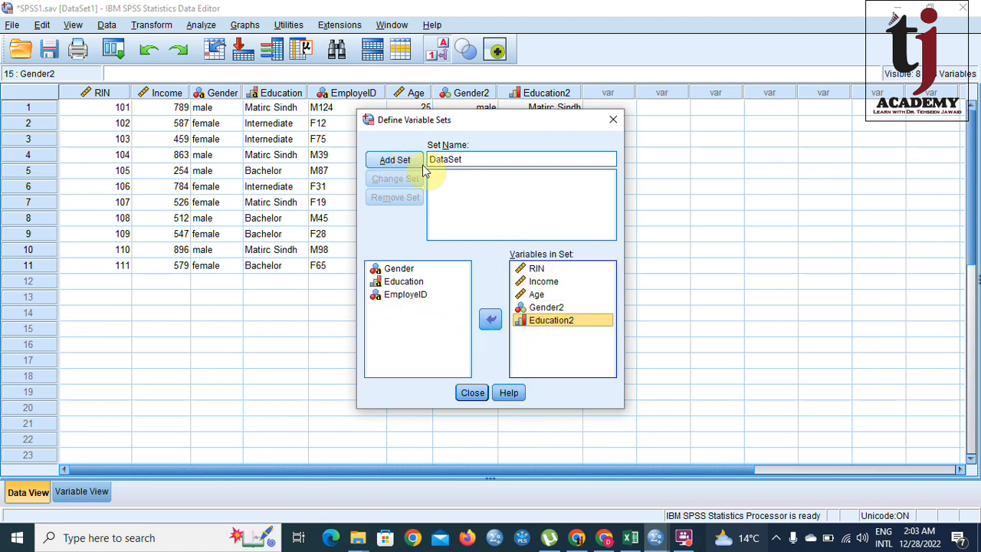
{"action": "double_click", "coordinate": [471, 159]}
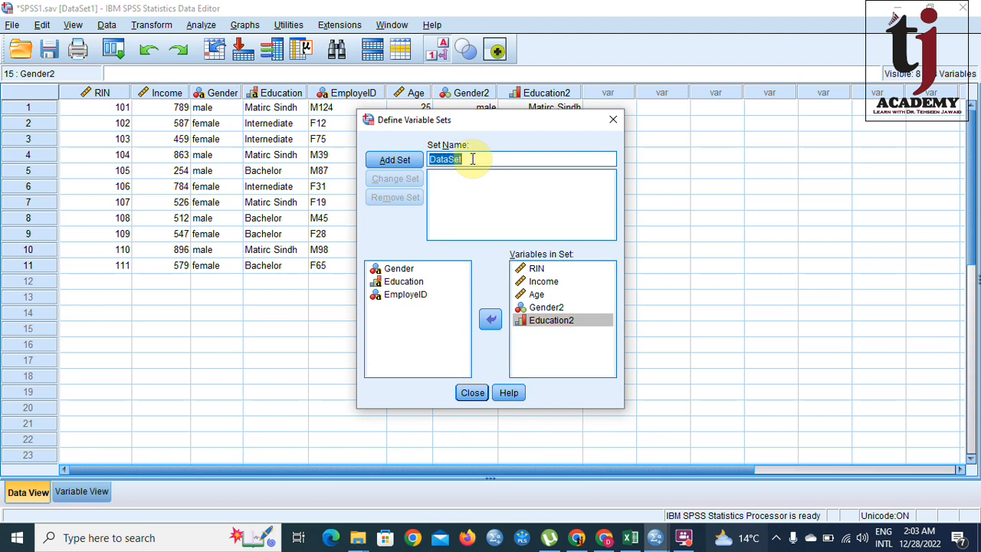
{"action": "left_click", "coordinate": [402, 161]}
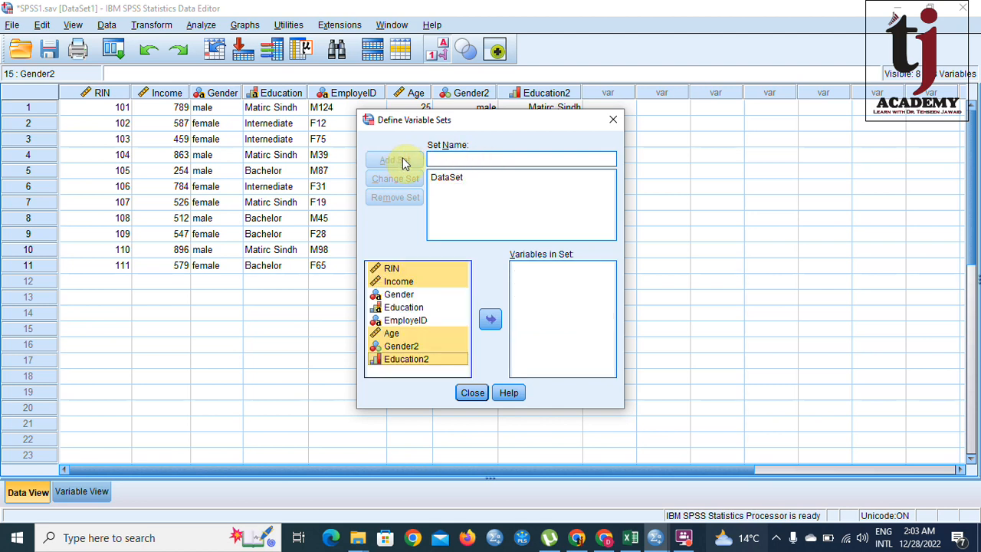
Step: Switch the variable list back to showing labels and finish defining variable sets
{"action": "right_click", "coordinate": [413, 270]}
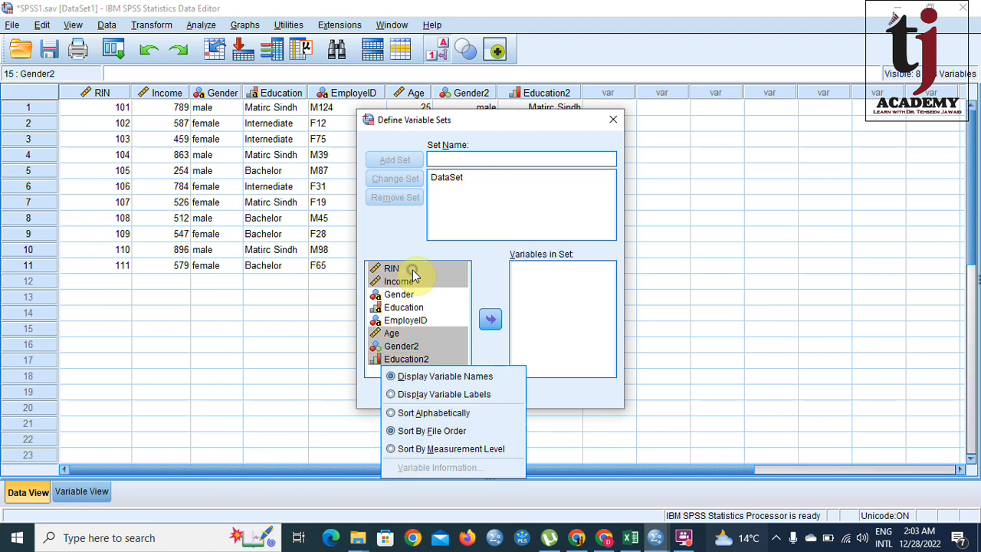
{"action": "left_click", "coordinate": [444, 394]}
{"action": "left_click", "coordinate": [465, 184]}
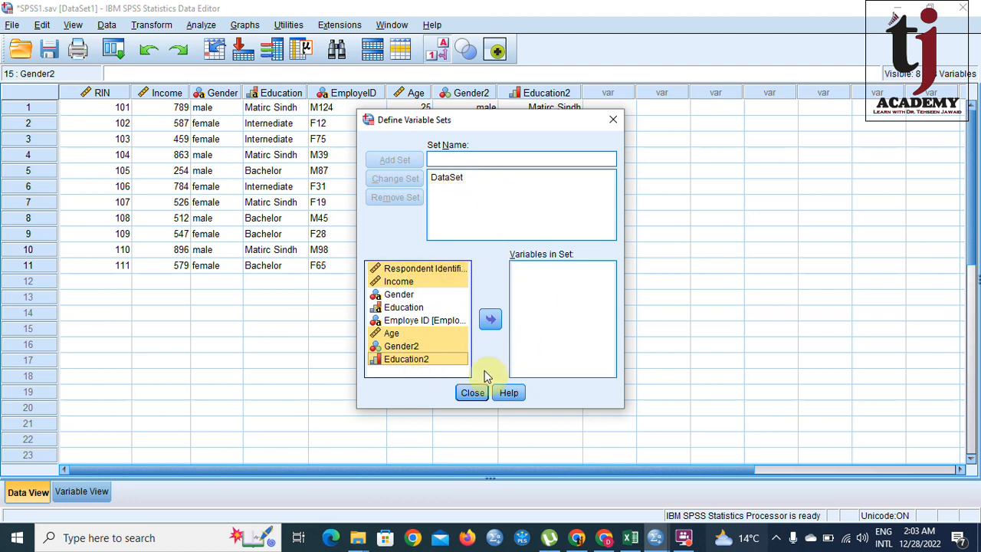
{"action": "left_click", "coordinate": [472, 393]}
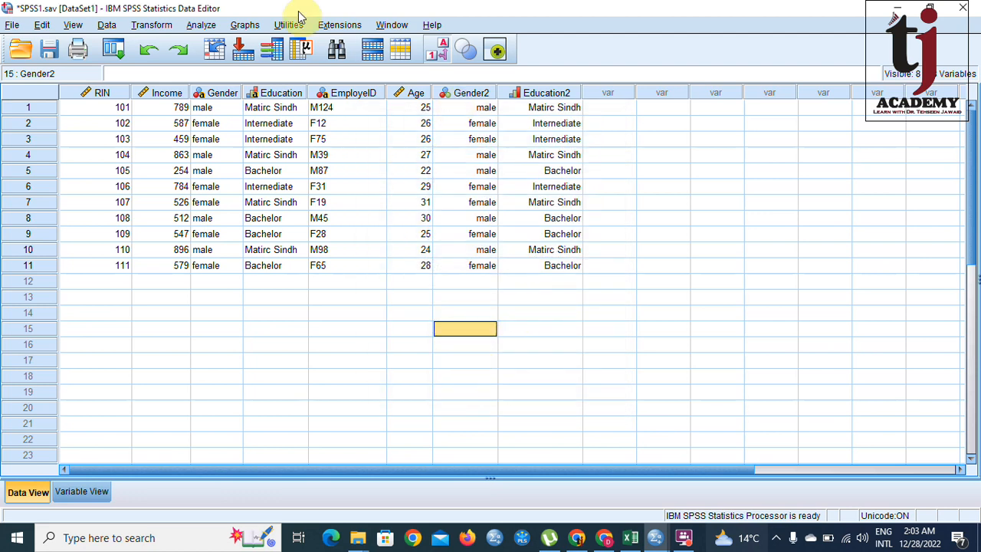
Step: Apply only the DataSet variable set to the data, leaving out ALLVARIABLES and NEWVARIABLES
{"action": "left_click", "coordinate": [291, 25]}
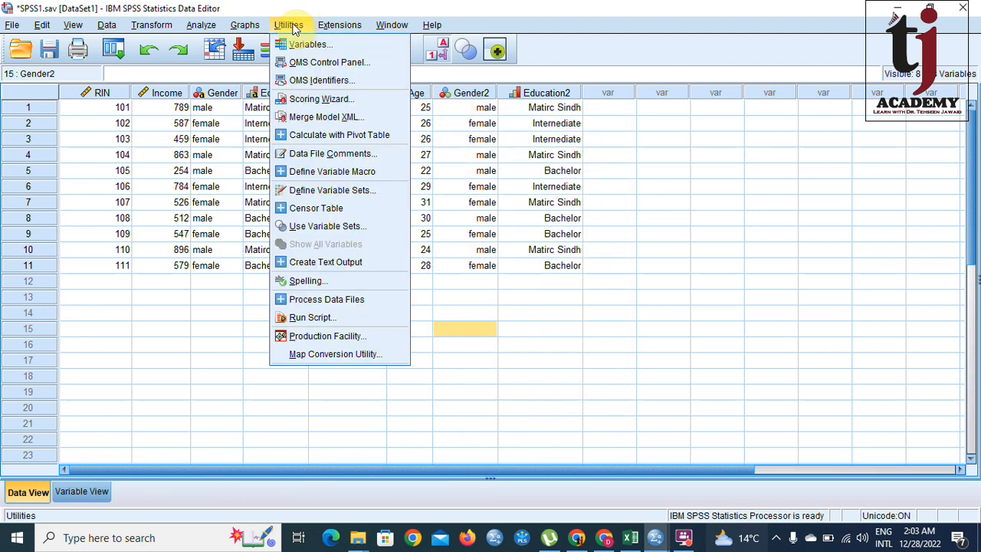
{"action": "left_click", "coordinate": [344, 227]}
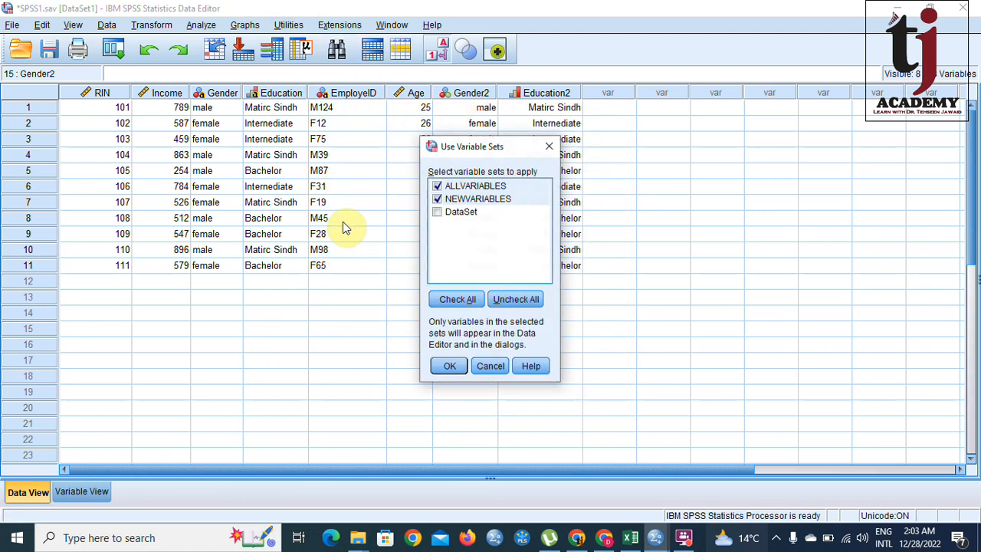
{"action": "left_click", "coordinate": [437, 186]}
{"action": "left_click", "coordinate": [438, 200]}
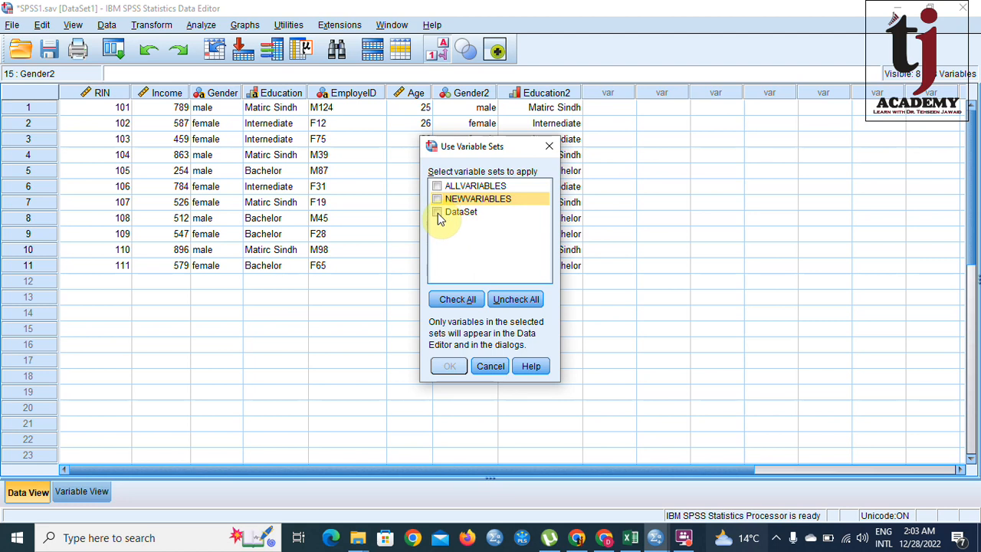
{"action": "left_click", "coordinate": [437, 213]}
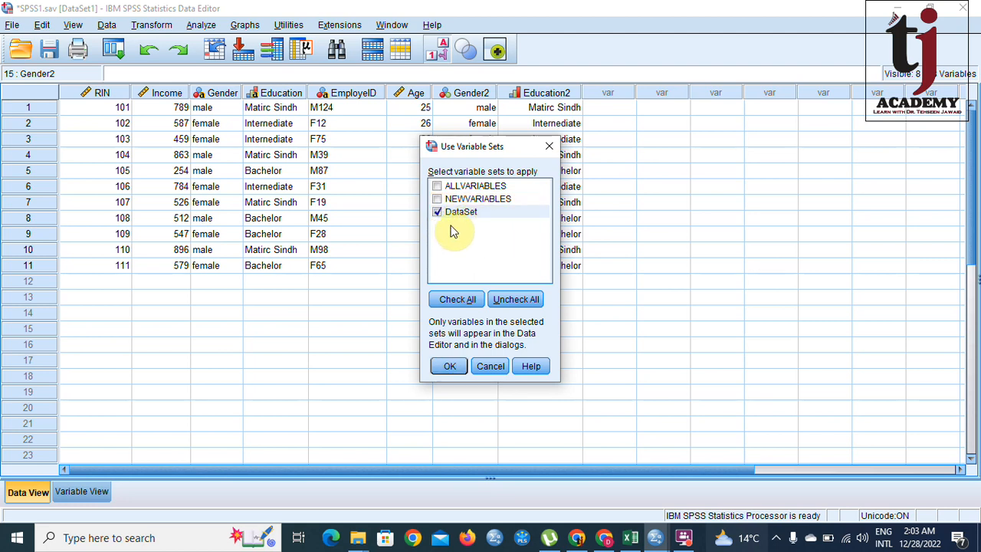
{"action": "left_click", "coordinate": [449, 366]}
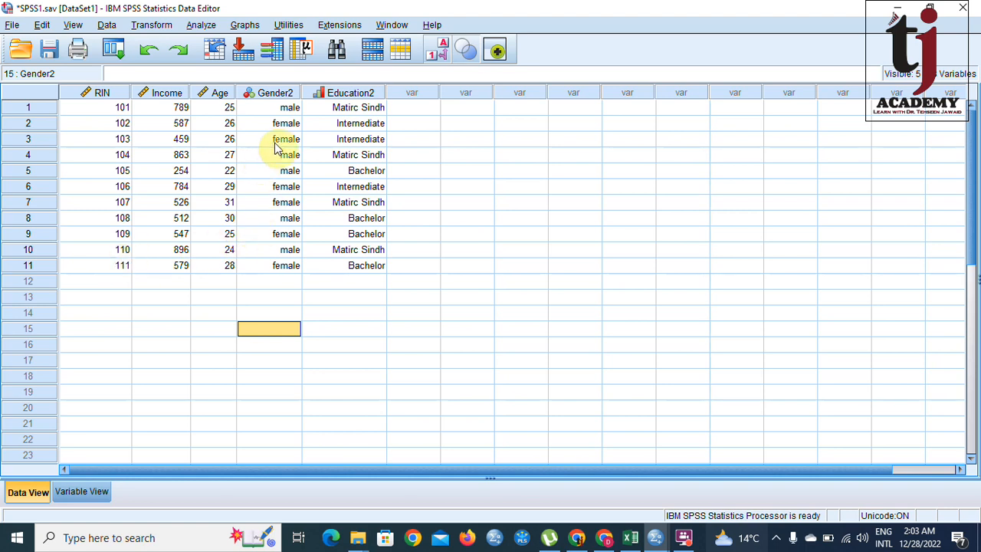
Step: Check Gender2 and Education2 as numeric codes, switch back to value labels, and show all variables in the data
{"action": "left_click", "coordinate": [446, 57]}
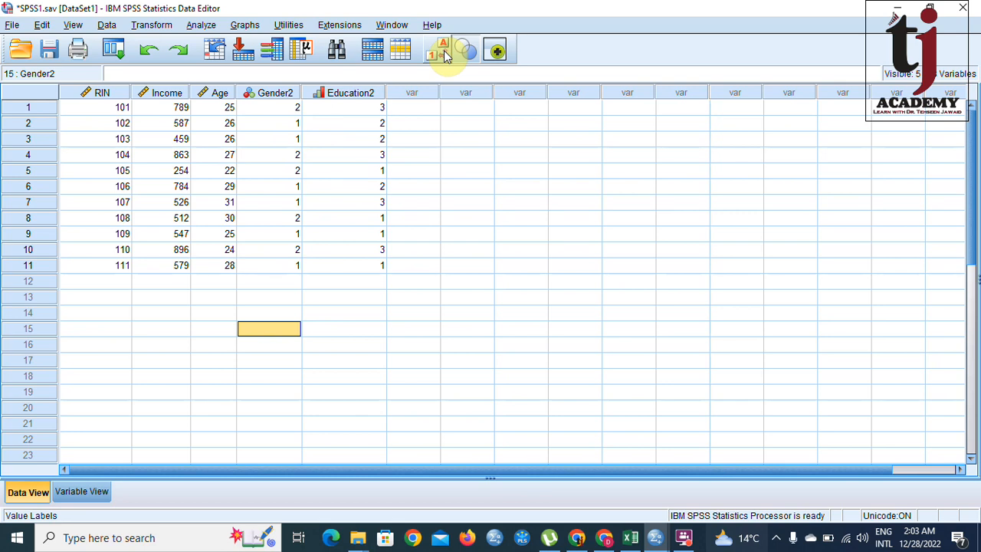
{"action": "left_click", "coordinate": [446, 55]}
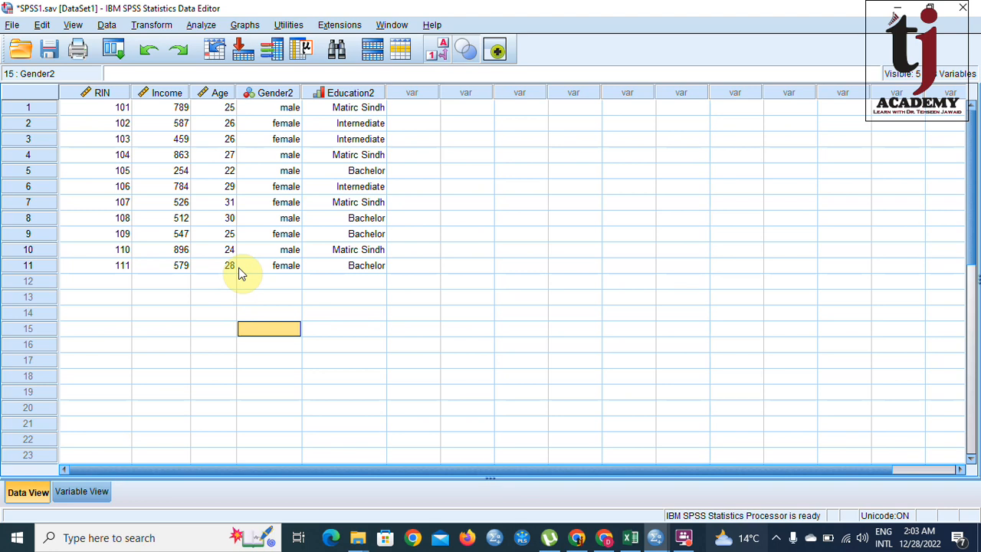
{"action": "left_click", "coordinate": [287, 25]}
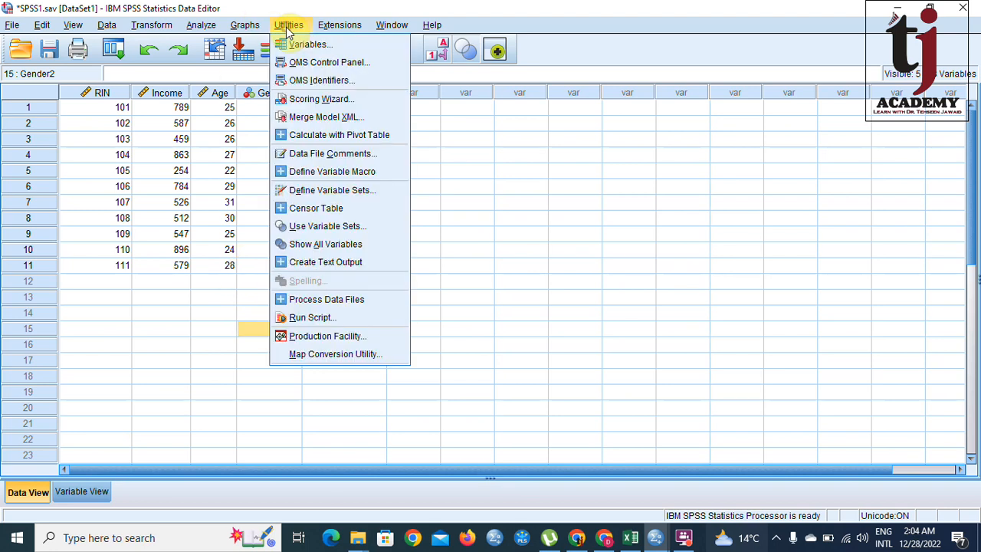
{"action": "left_click", "coordinate": [357, 245]}
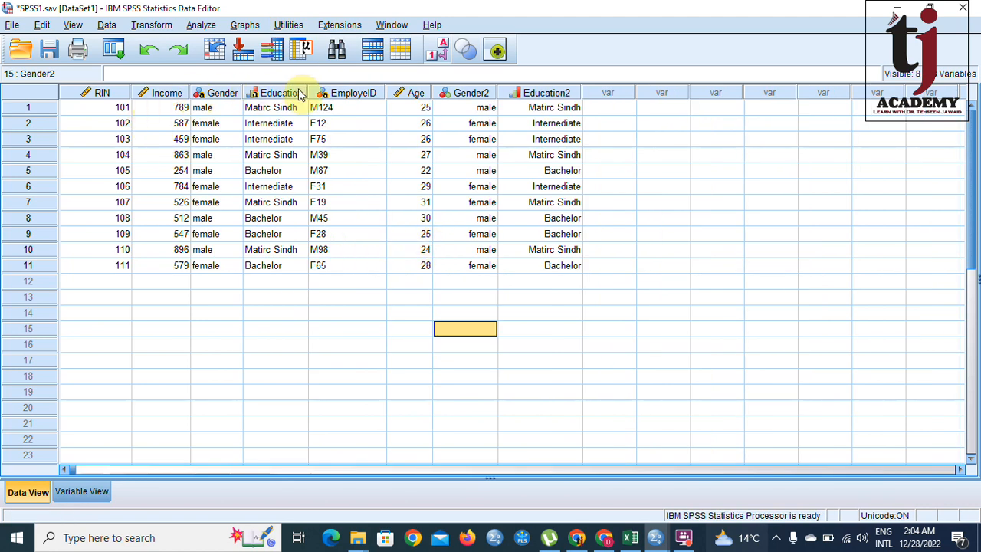